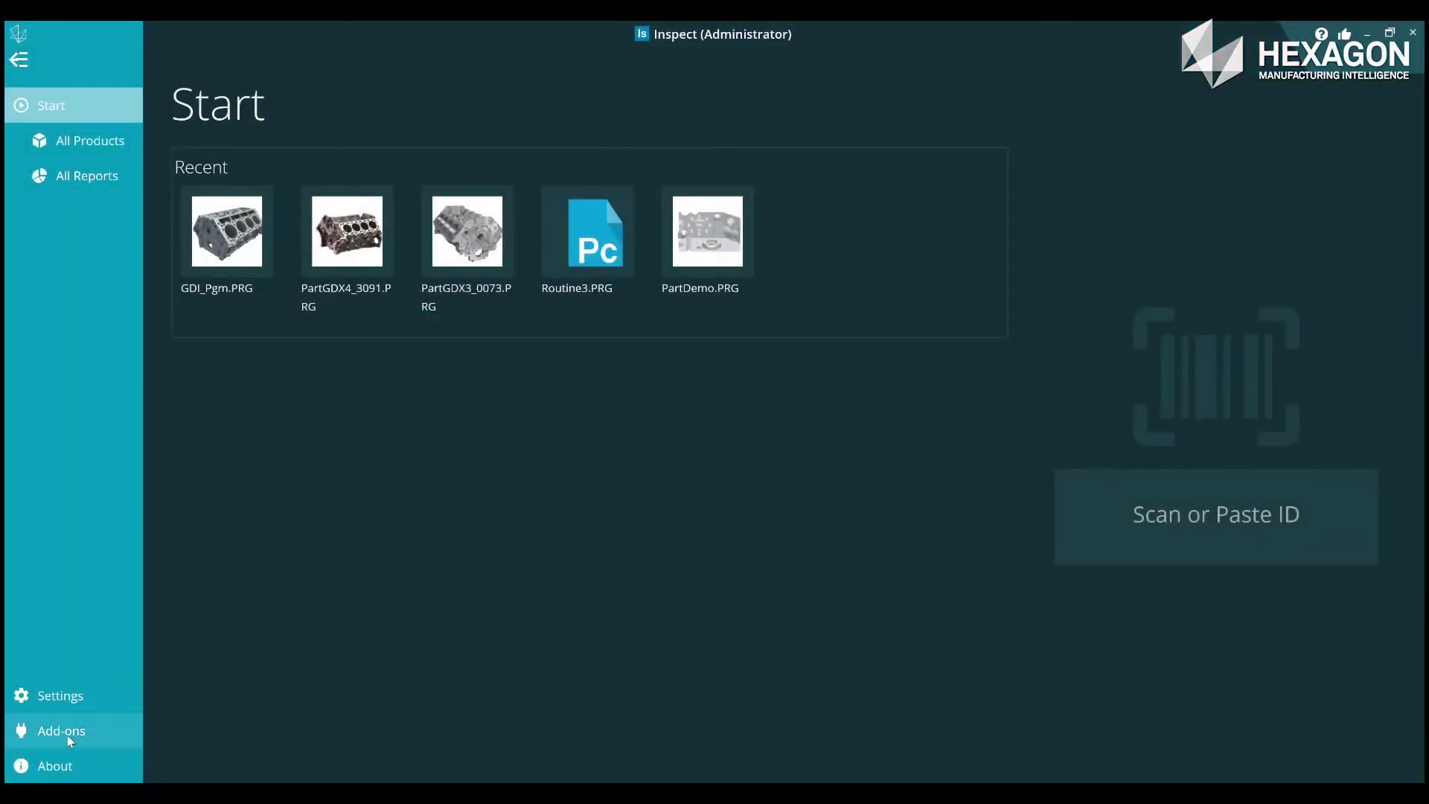
- Browse the installed add-ons down to Slideshow and scroll through the application settings
click(61, 732)
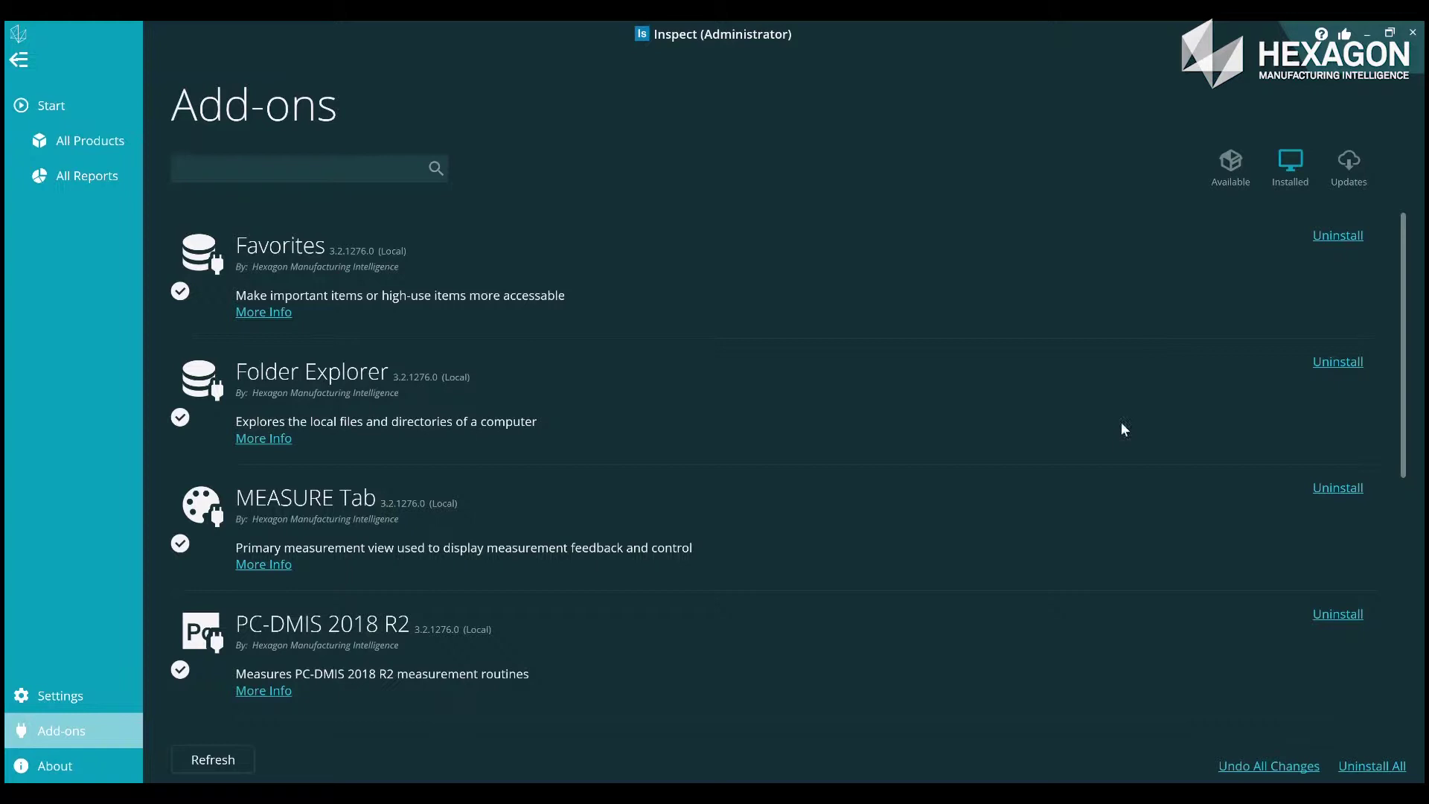
scroll(1122, 424, down, 5)
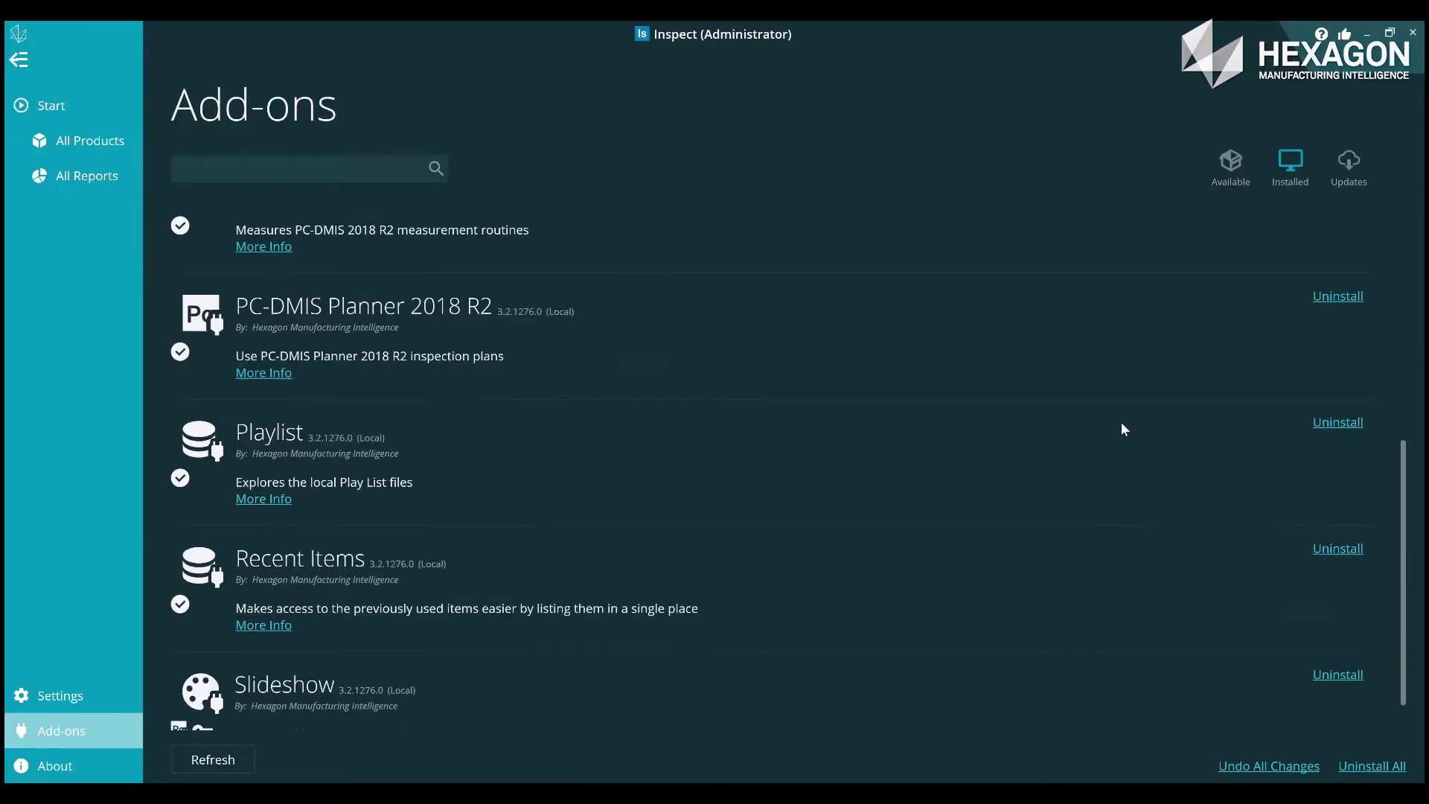
scroll(1124, 429, down, 1)
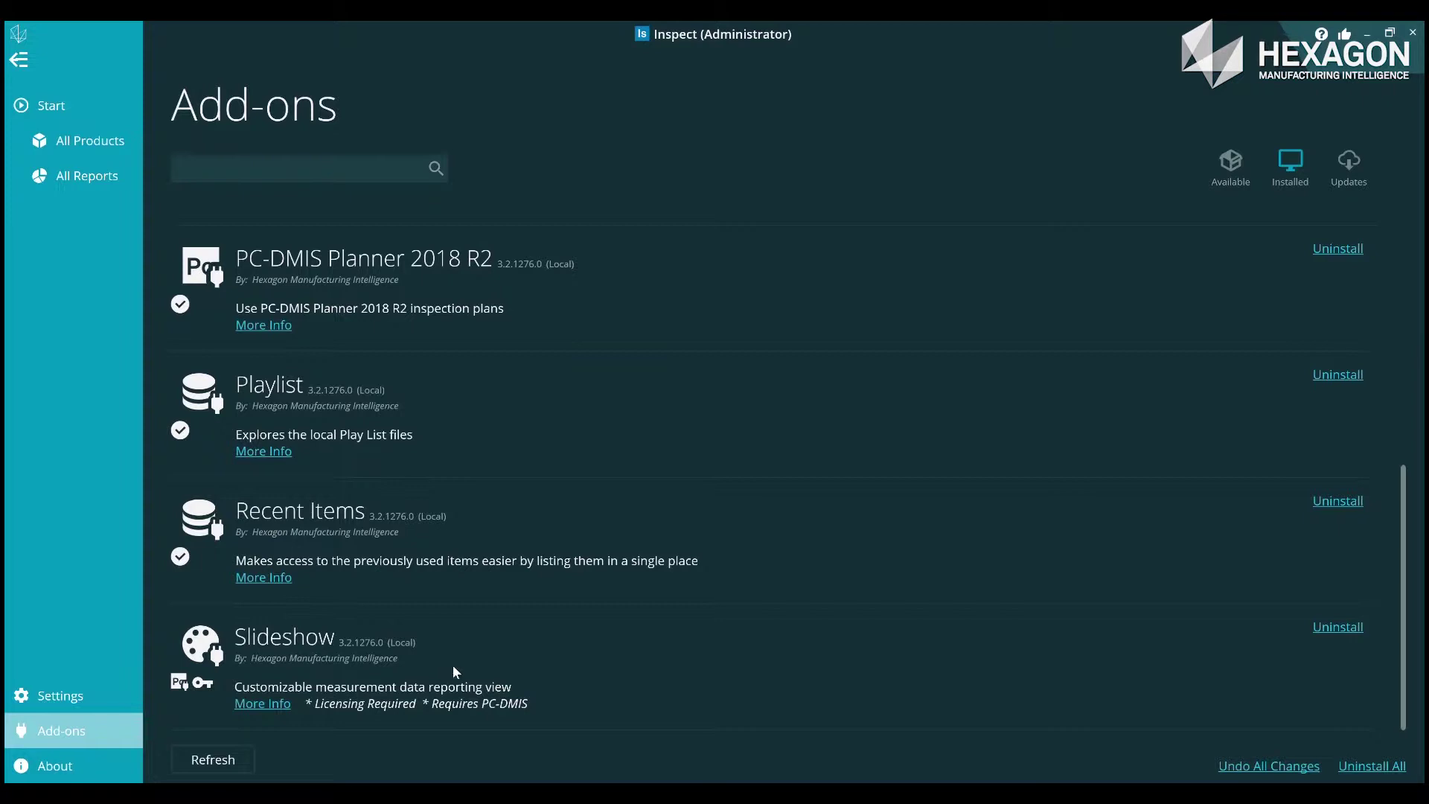
click(66, 697)
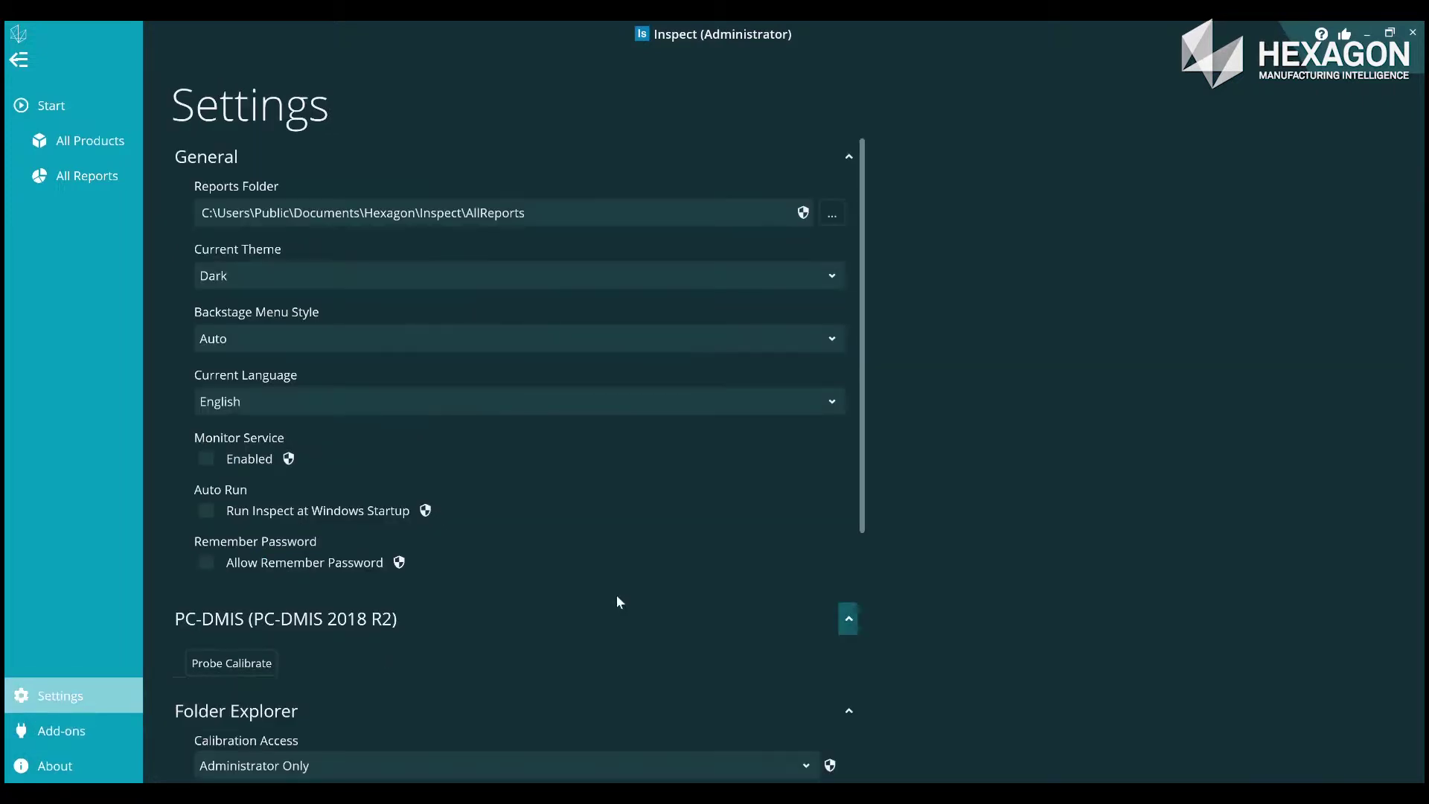
scroll(645, 585, down, 5)
scroll(645, 583, down, 2)
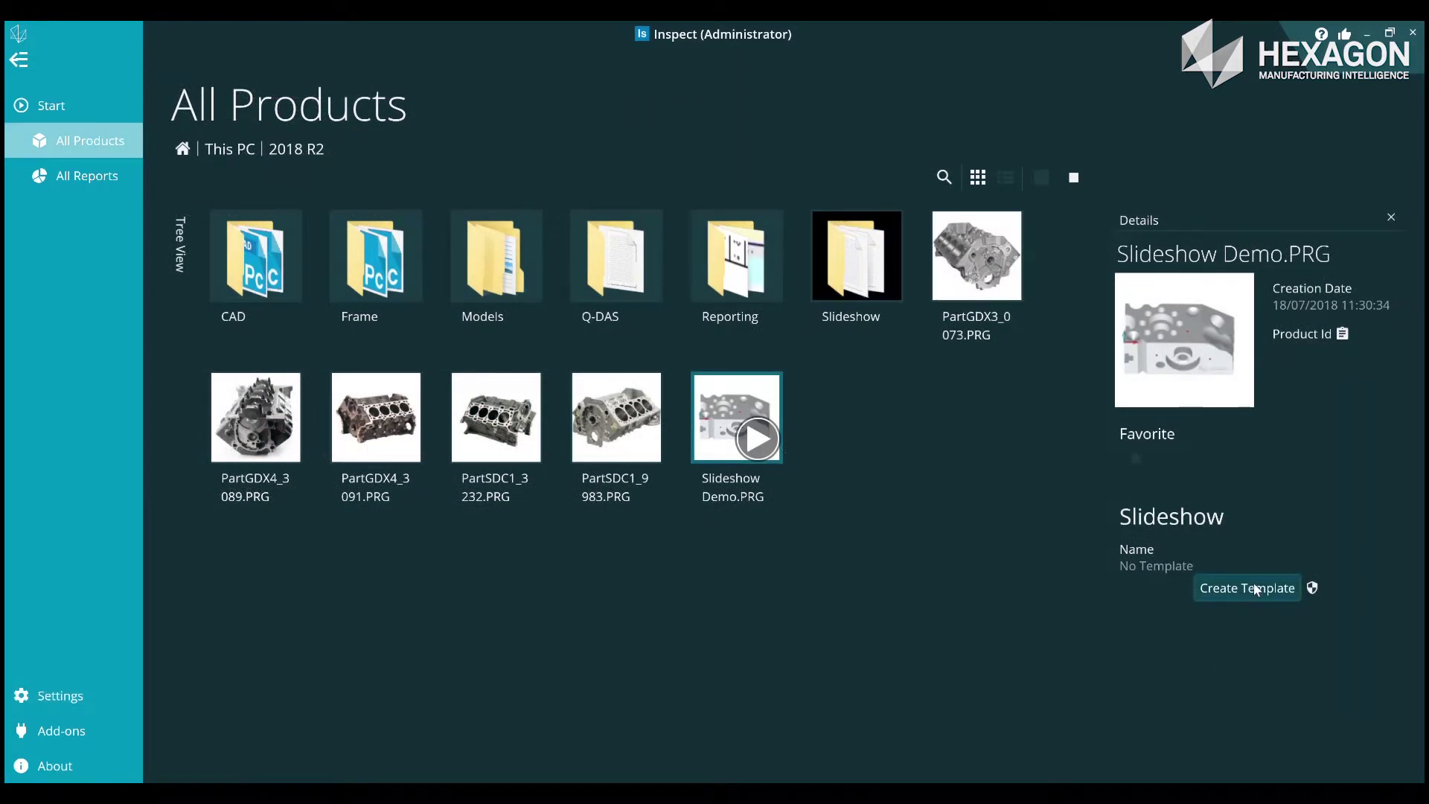
- Create a new slideshow template for Slideshow Demo.PRG
click(1256, 589)
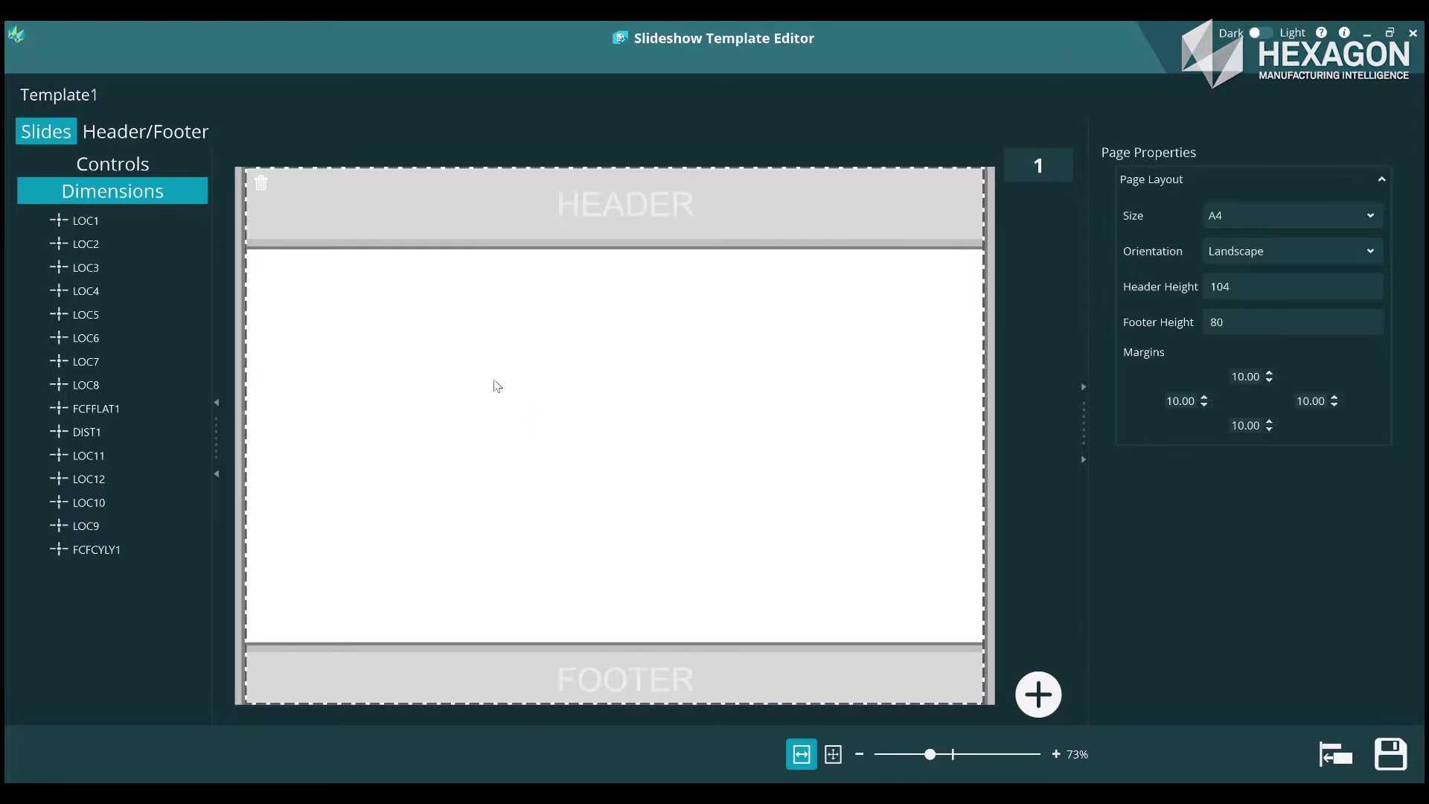
- Swap the header's Hexagon logo for the acmelogo PNG image, then return to the slides
click(178, 136)
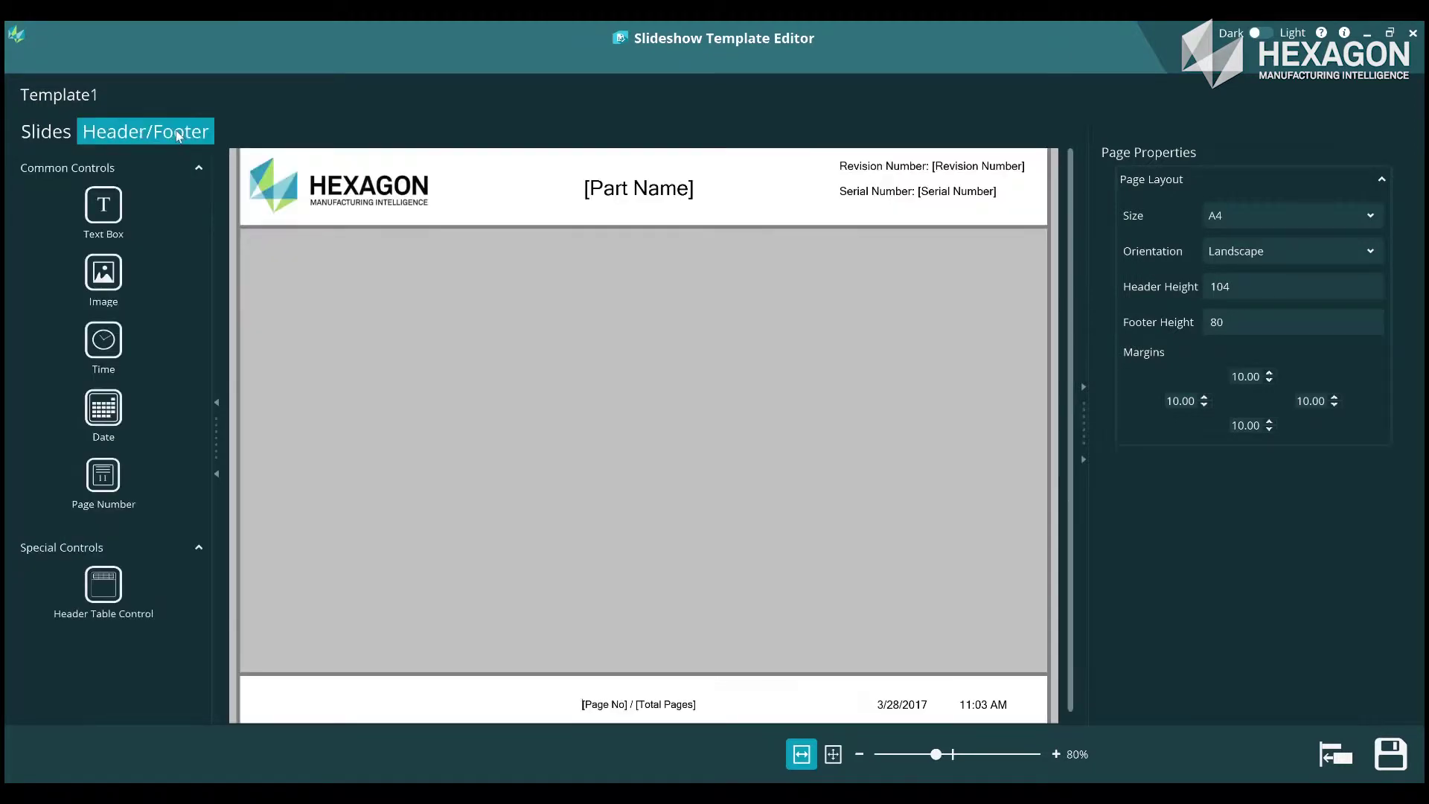
click(331, 191)
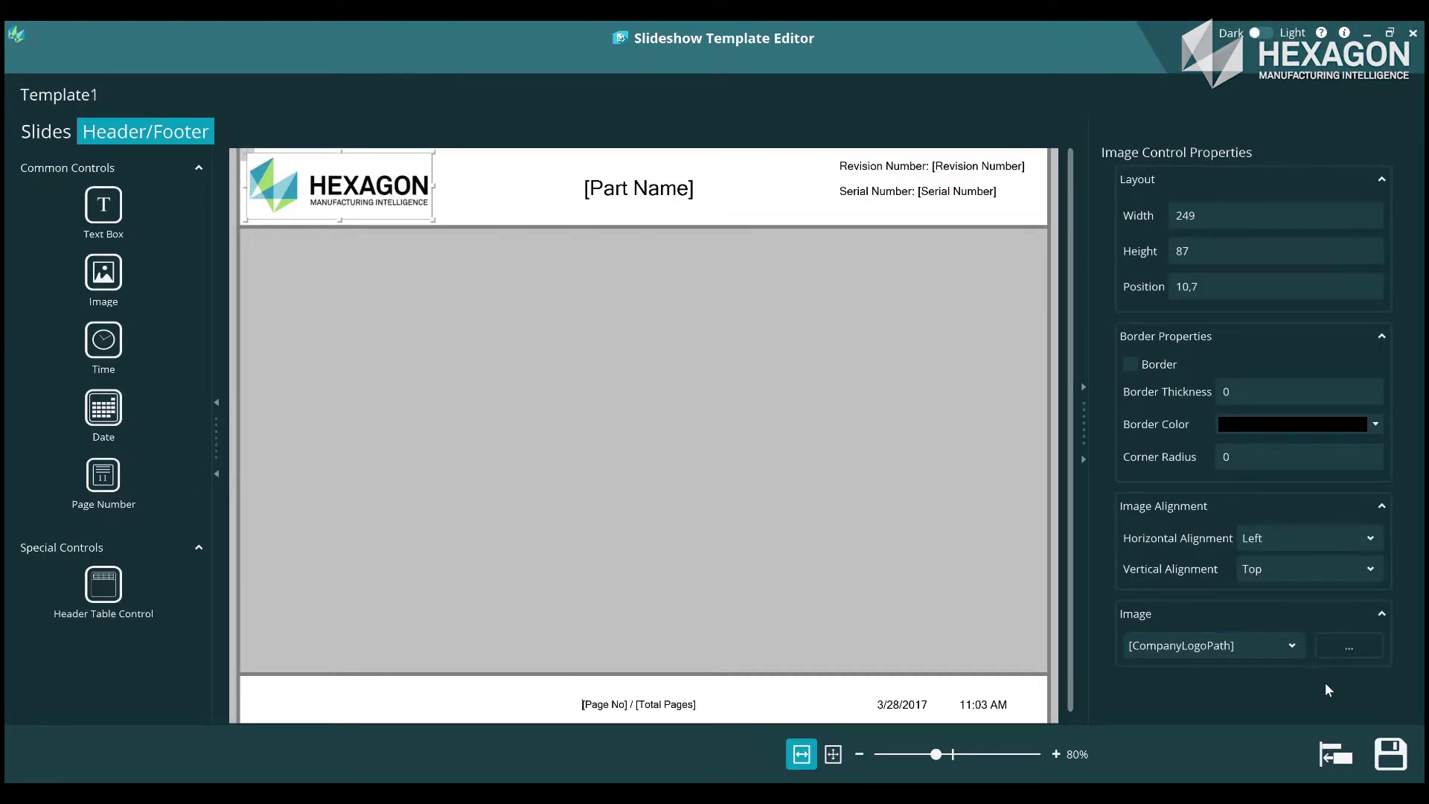
click(1351, 646)
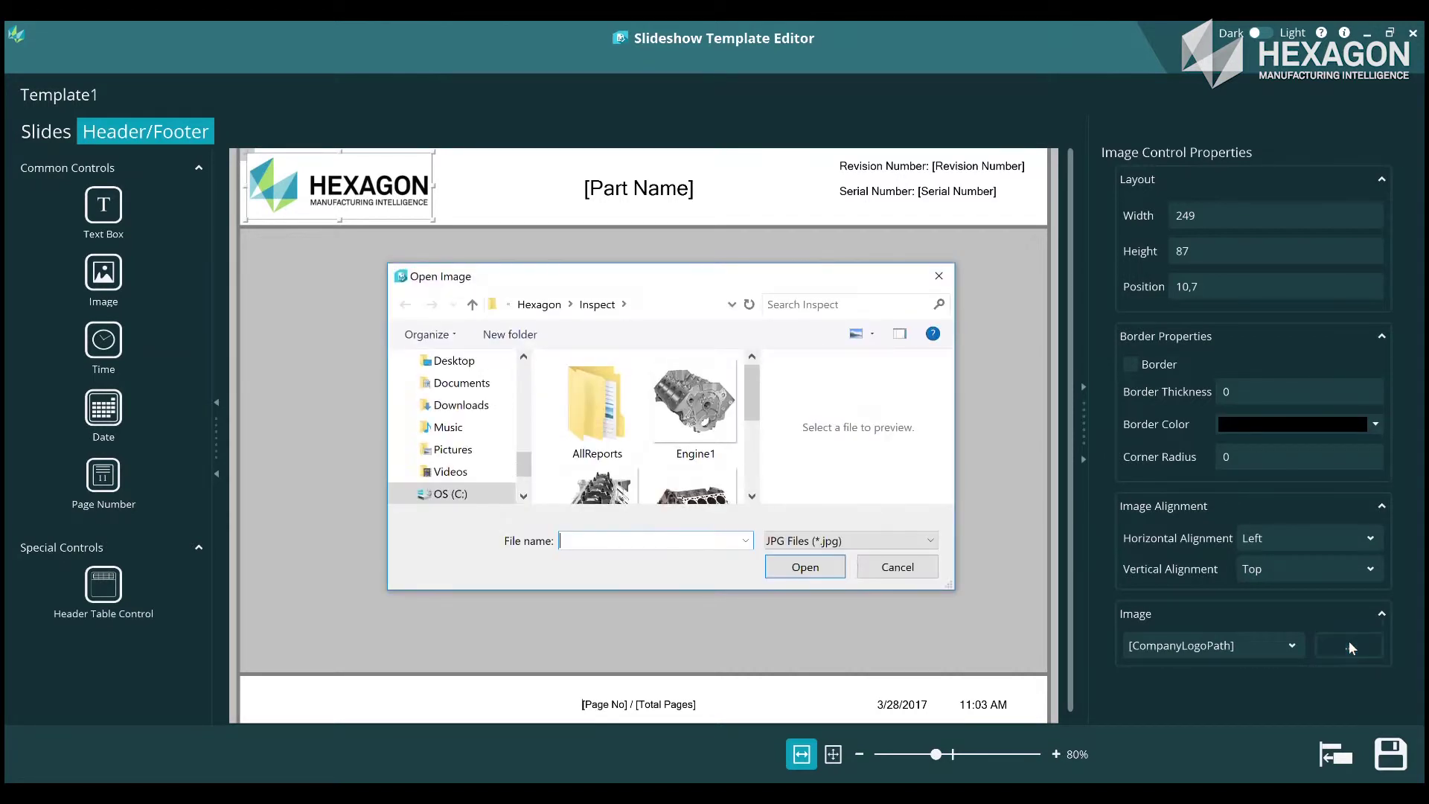
drag(755, 395, 767, 479)
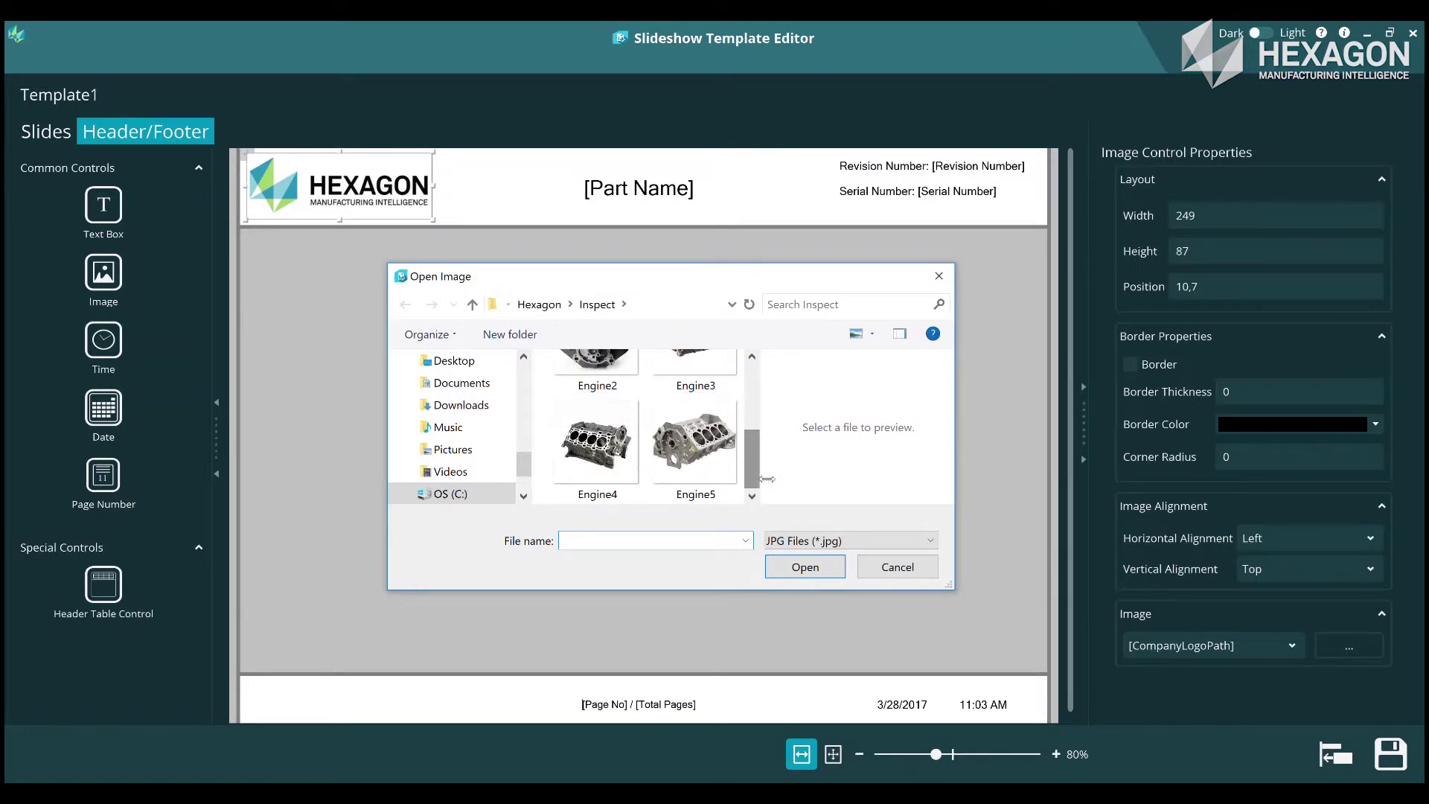
click(875, 541)
click(862, 578)
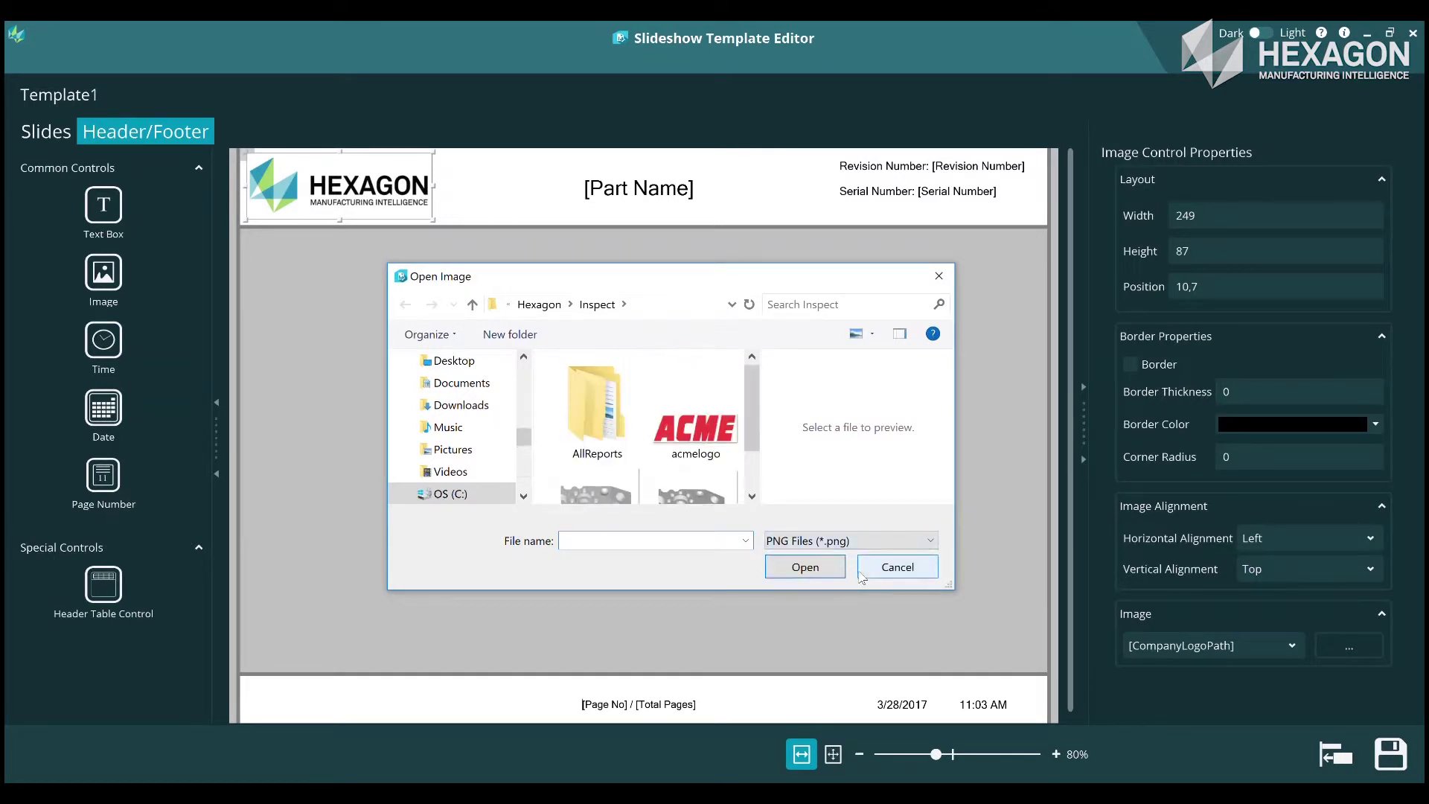
click(705, 441)
click(802, 567)
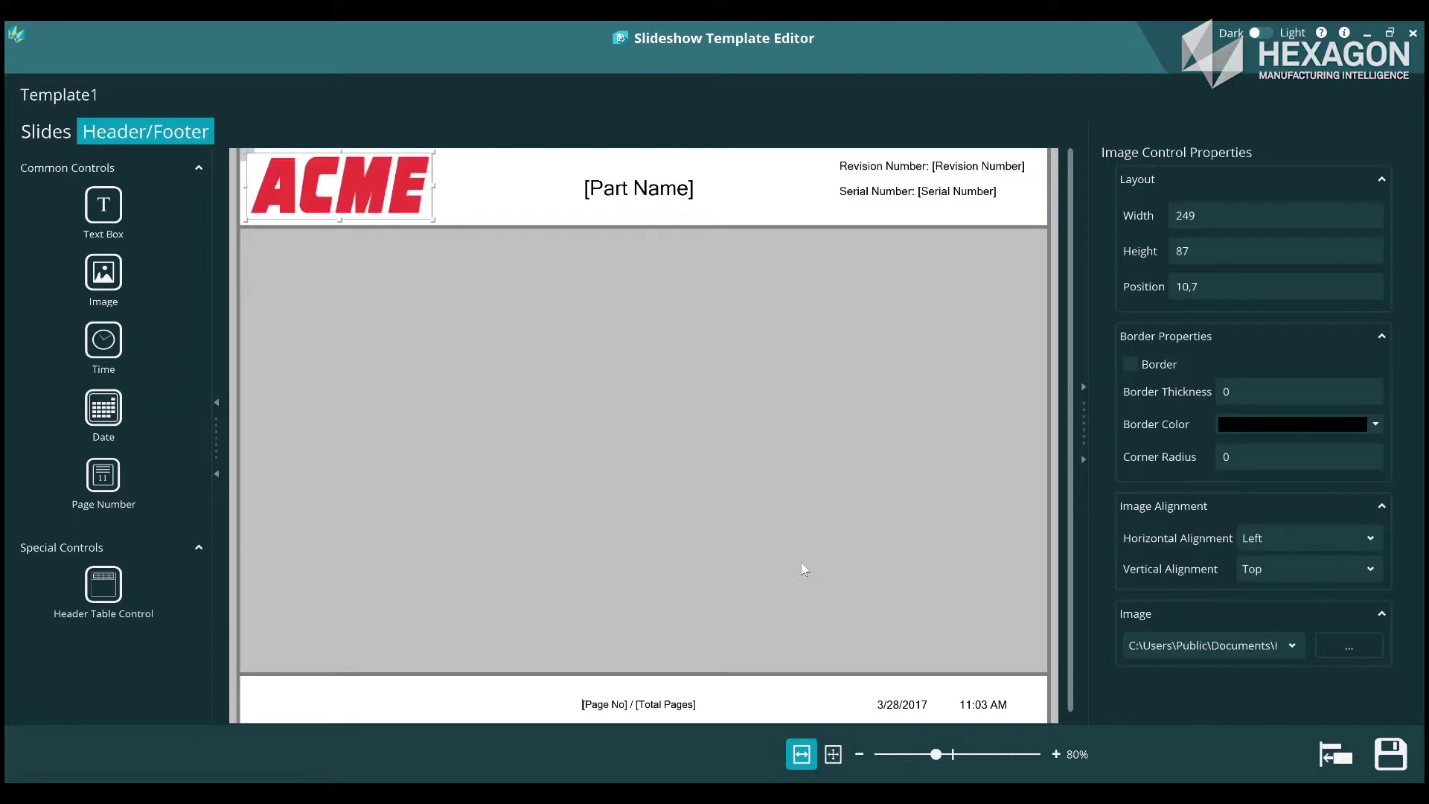
click(788, 561)
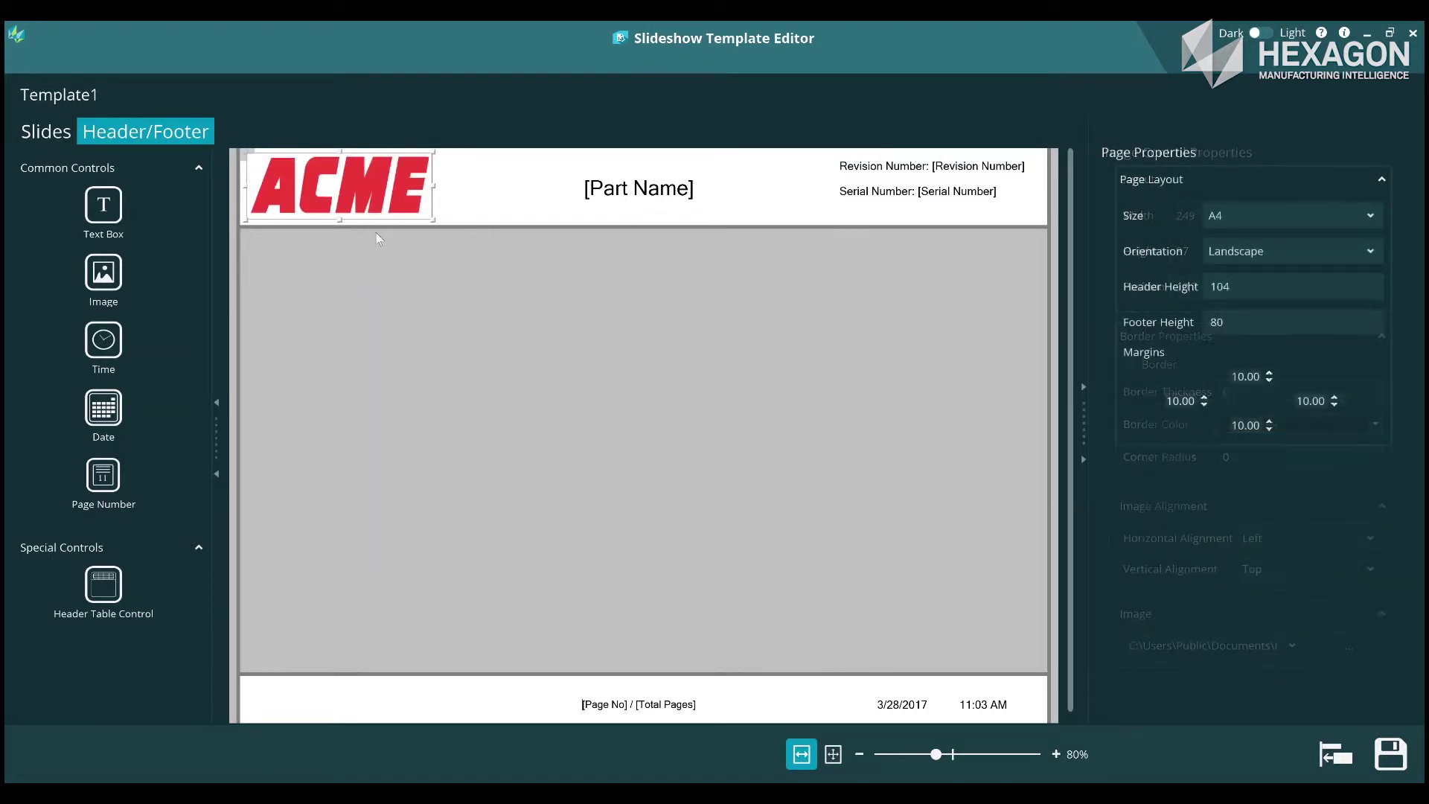
click(47, 132)
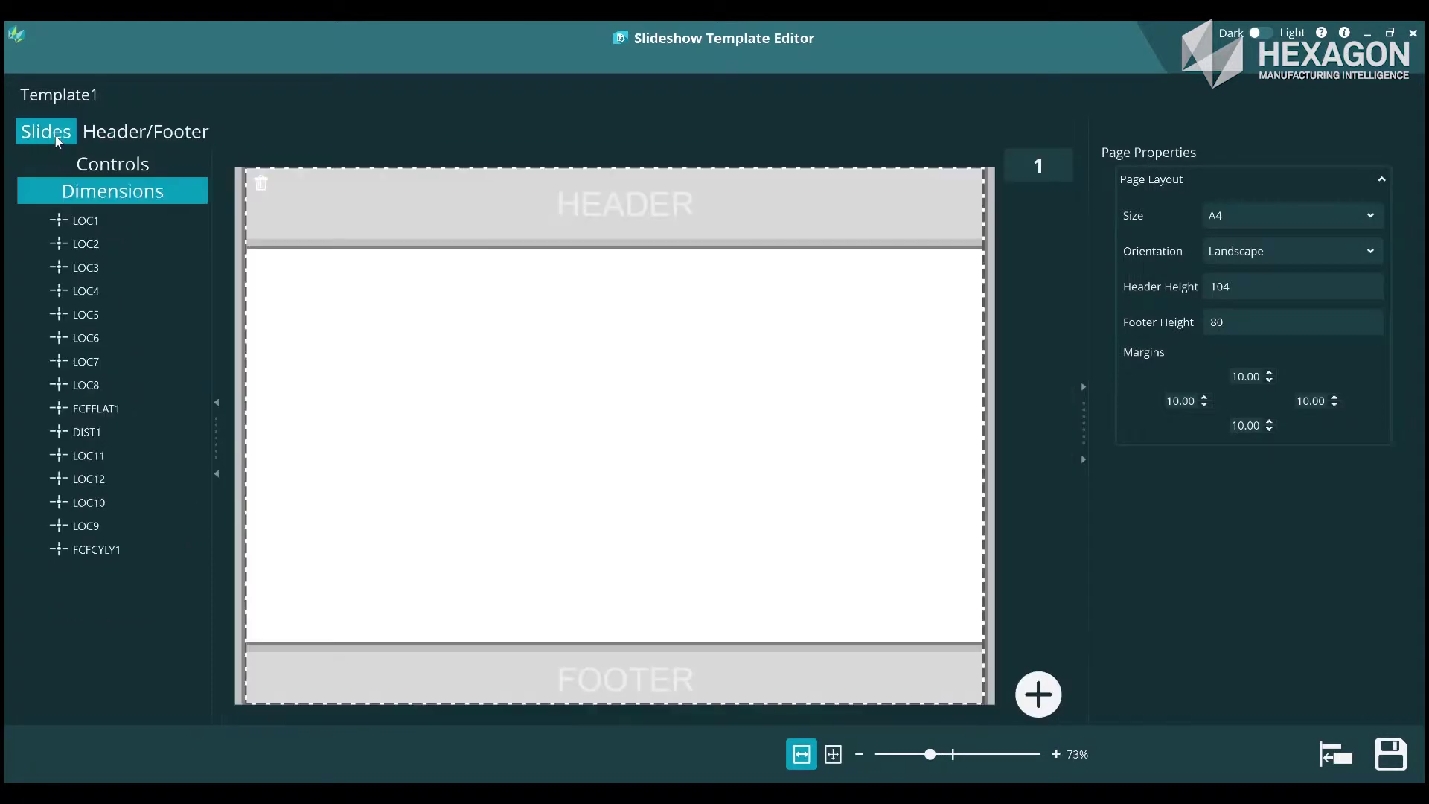
- Drop an Image control near the centre of slide 1, cancelling the picture file browse
click(103, 166)
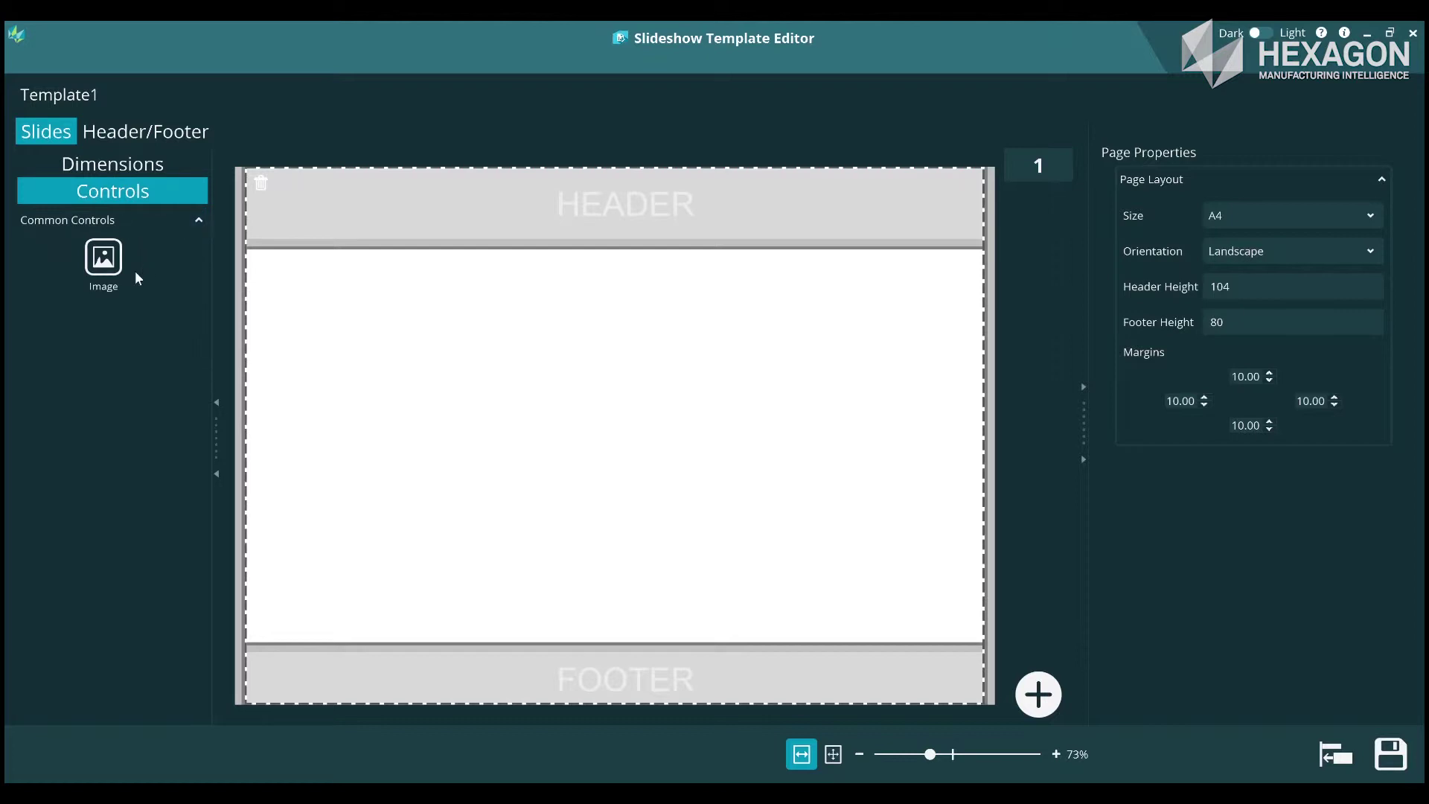
drag(106, 260, 580, 391)
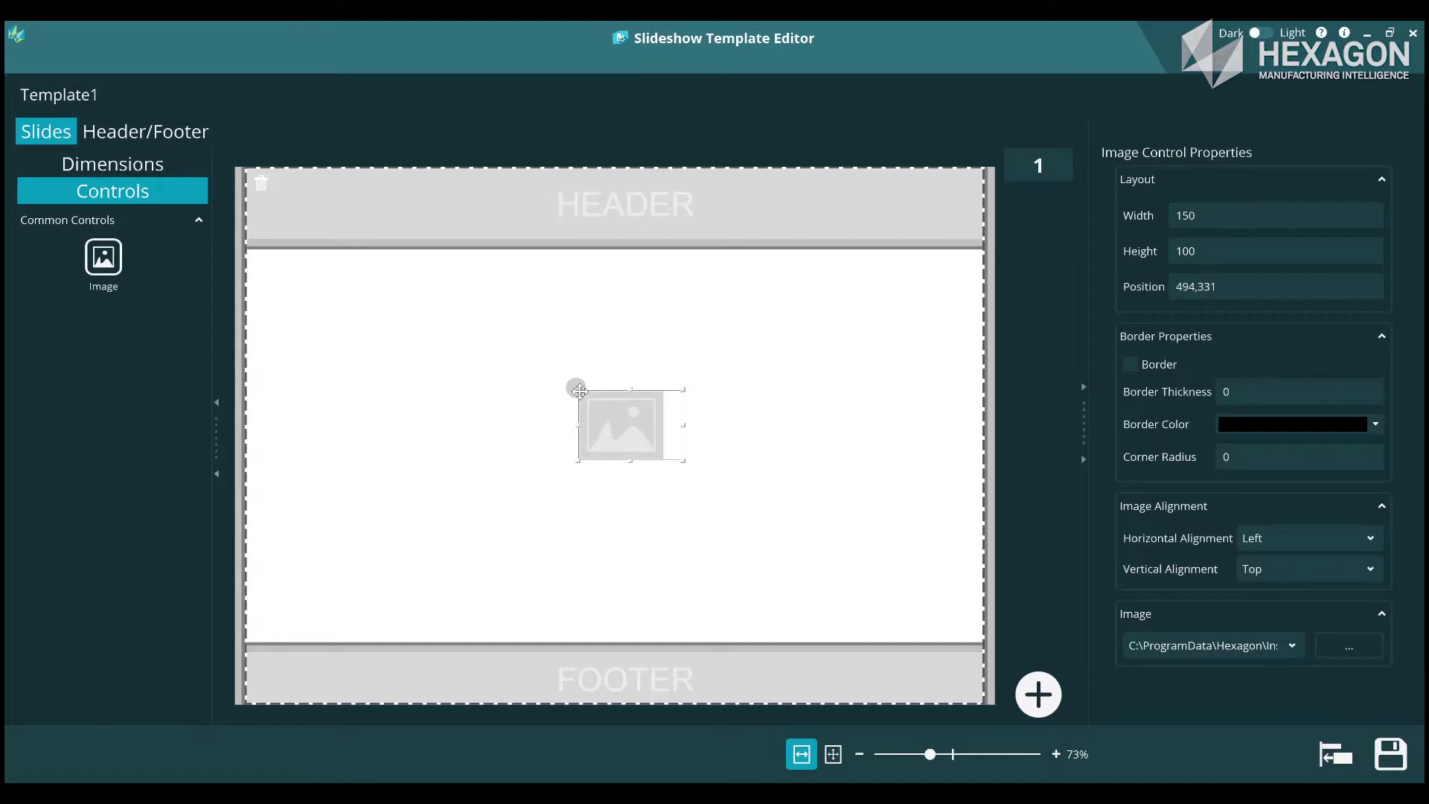
click(1344, 648)
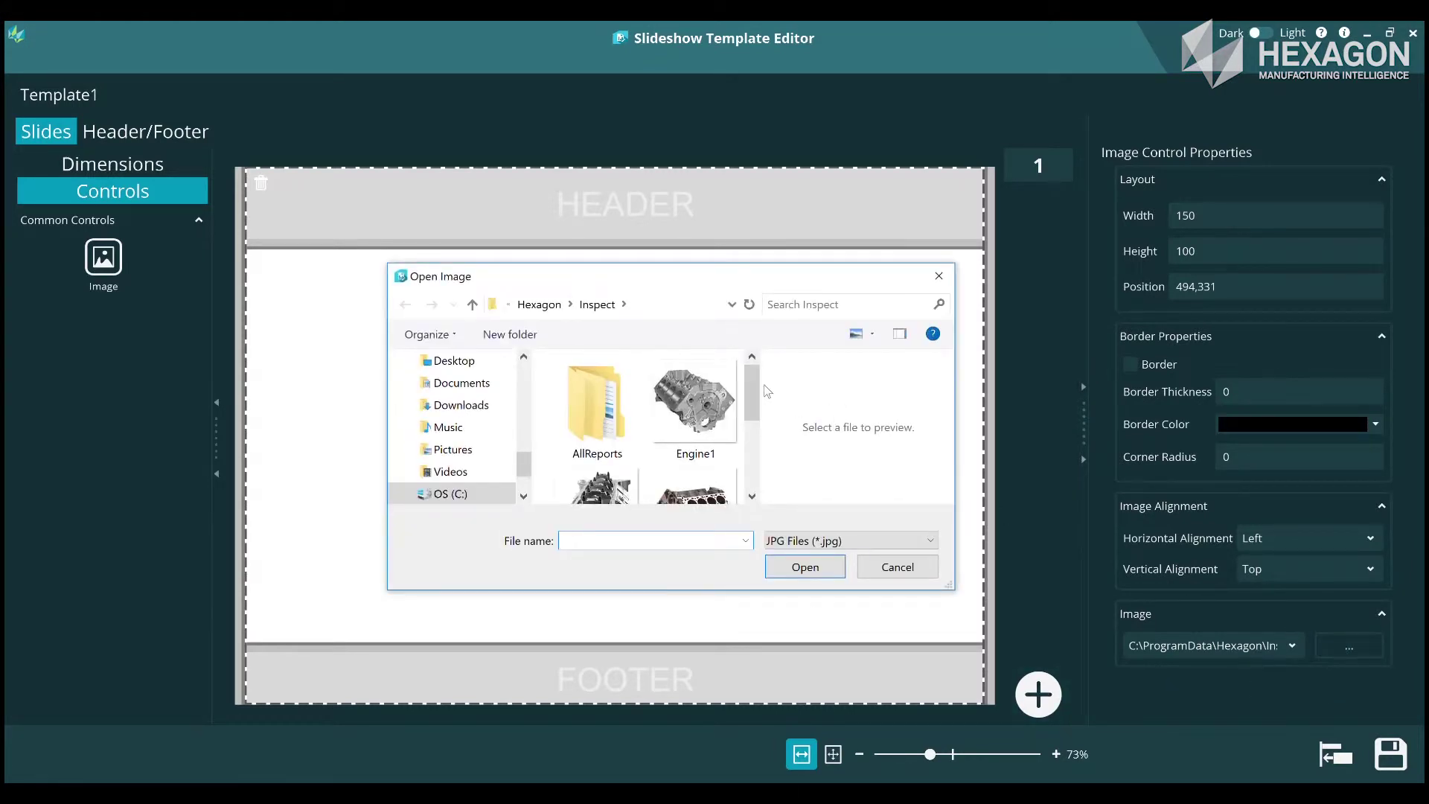
scroll(748, 384, down, 2)
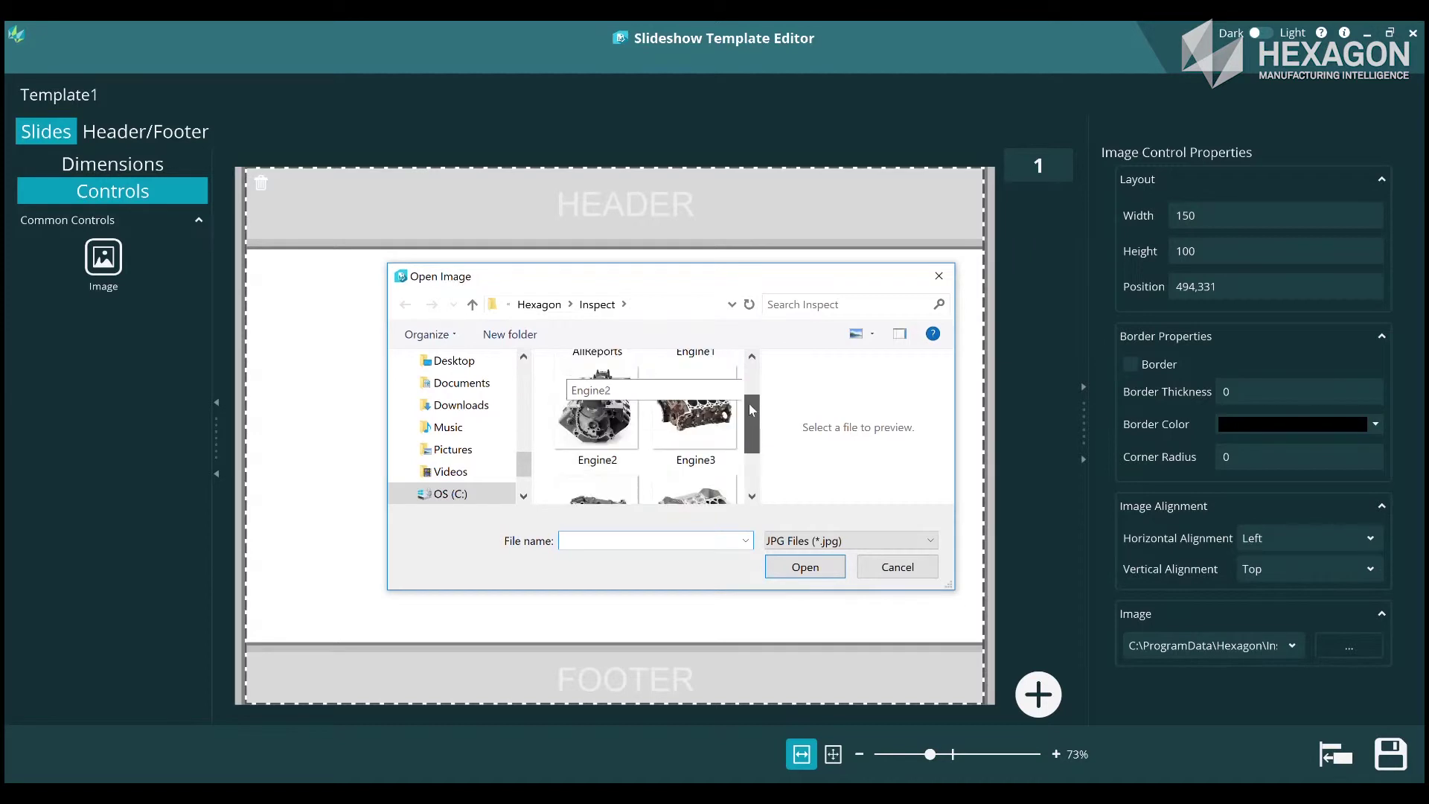
scroll(749, 403, up, 2)
click(922, 566)
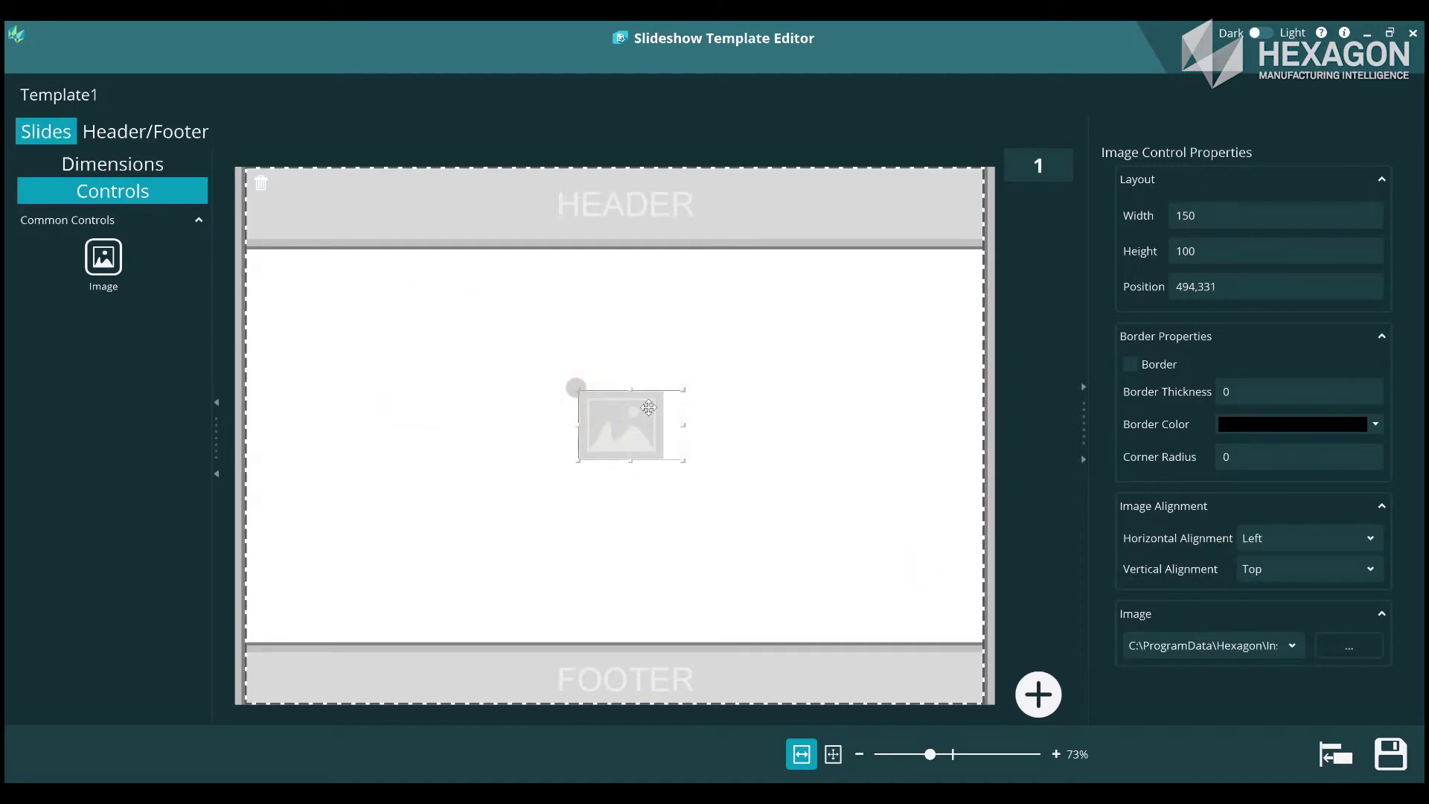
- Restore the part picture, shrink it to 457 × 390 and centre it on the slide
key(Delete)
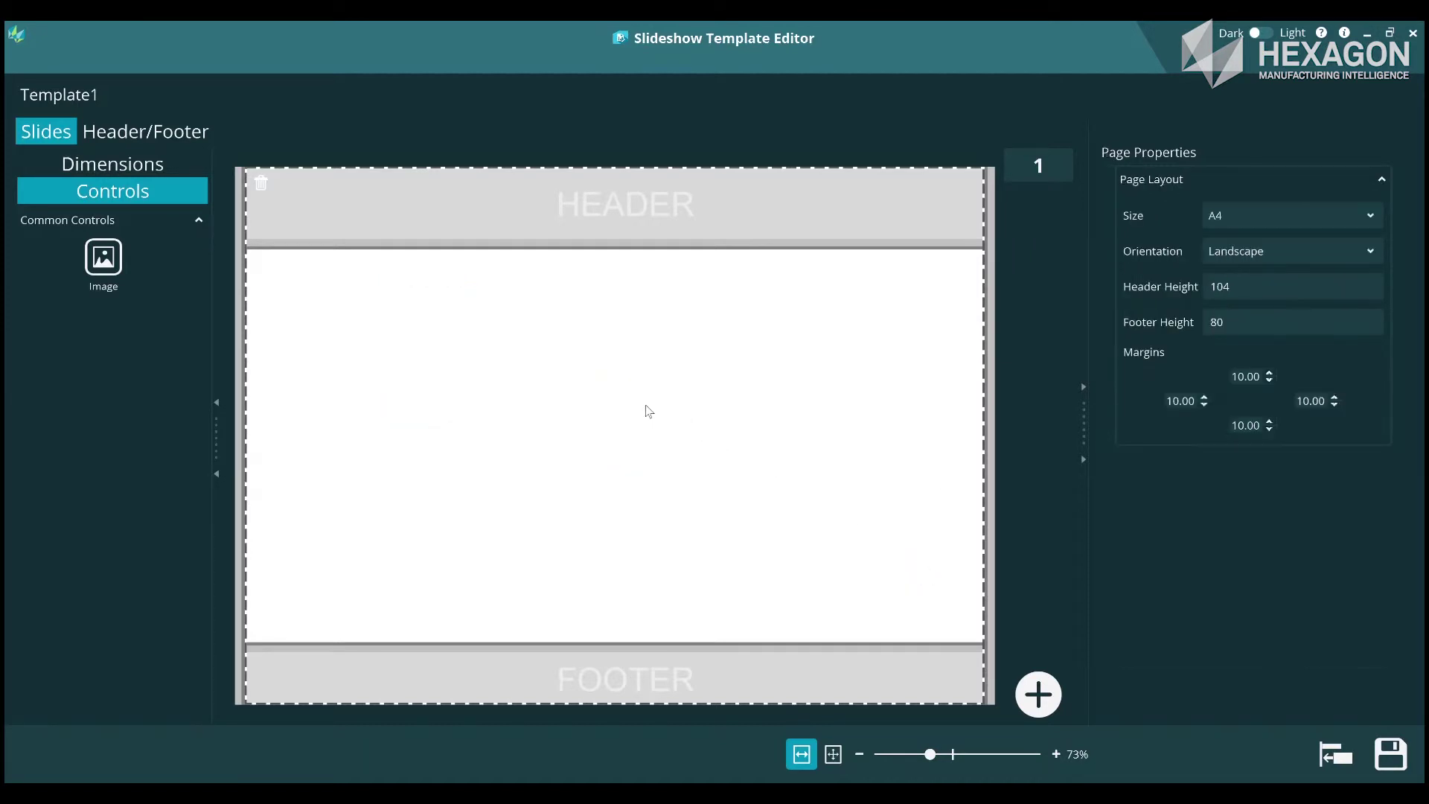
key(ctrl+z)
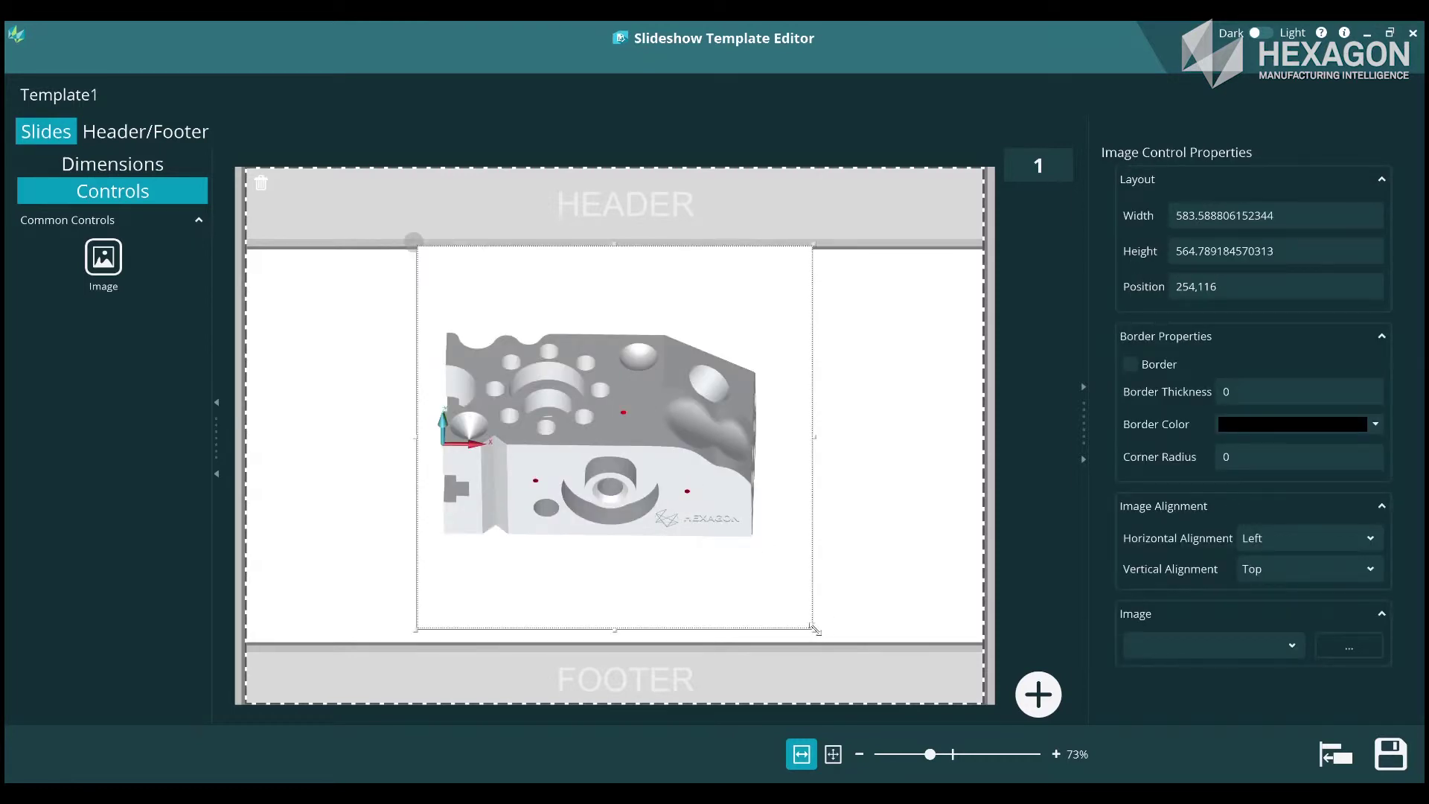
drag(815, 629, 735, 538)
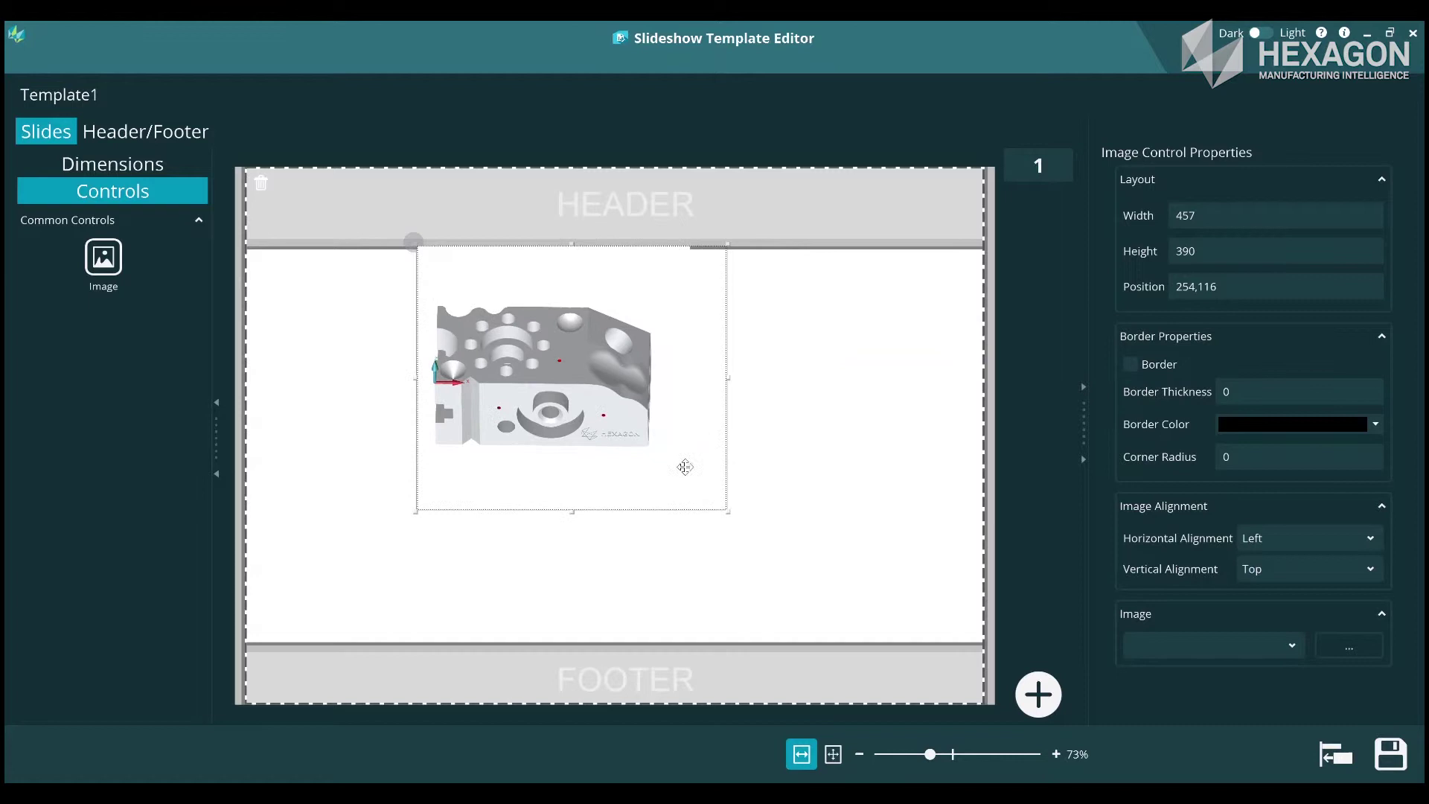
drag(681, 475, 726, 506)
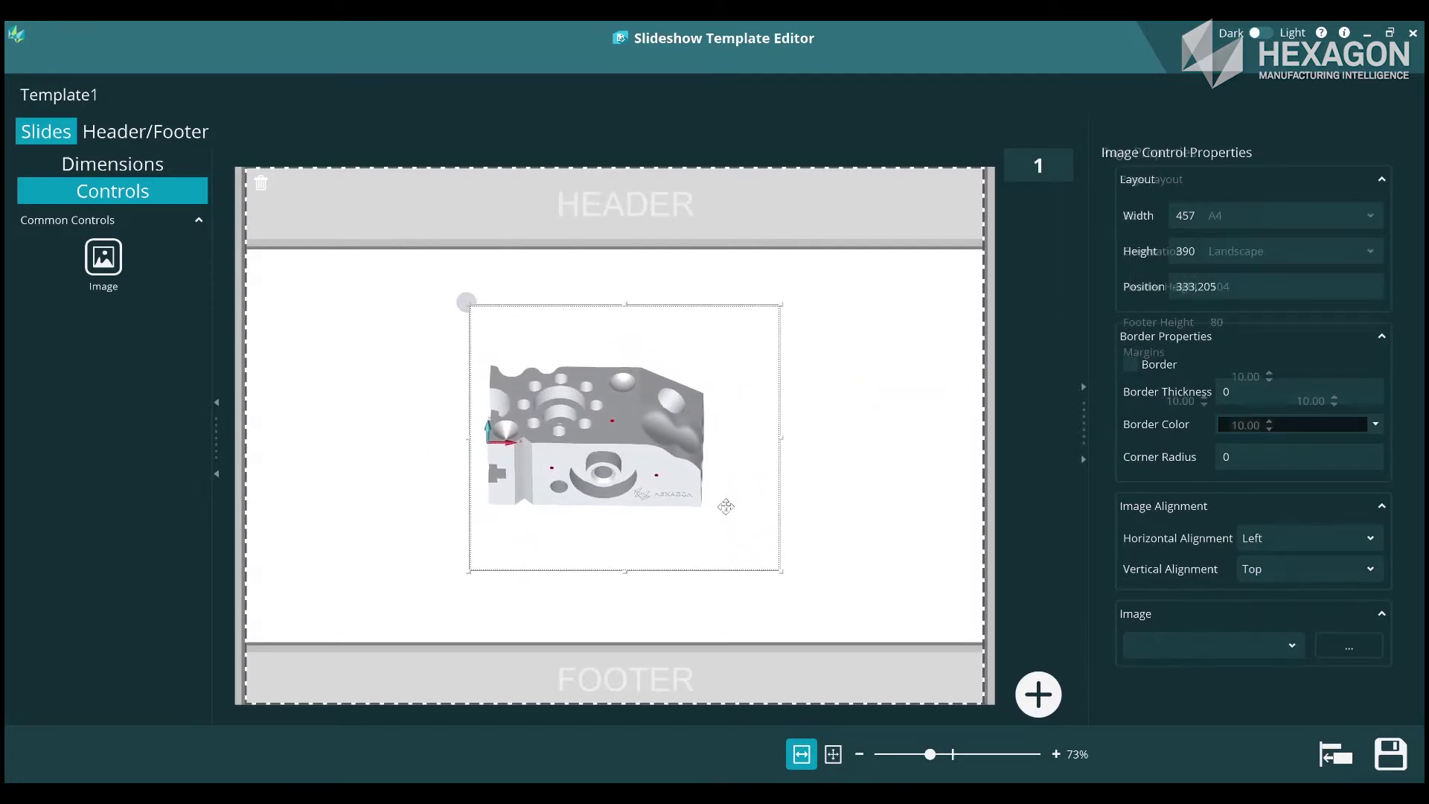
- Place the LOC1, LOC3, LOC5 and LOC7 dimension labels around the part image
click(148, 168)
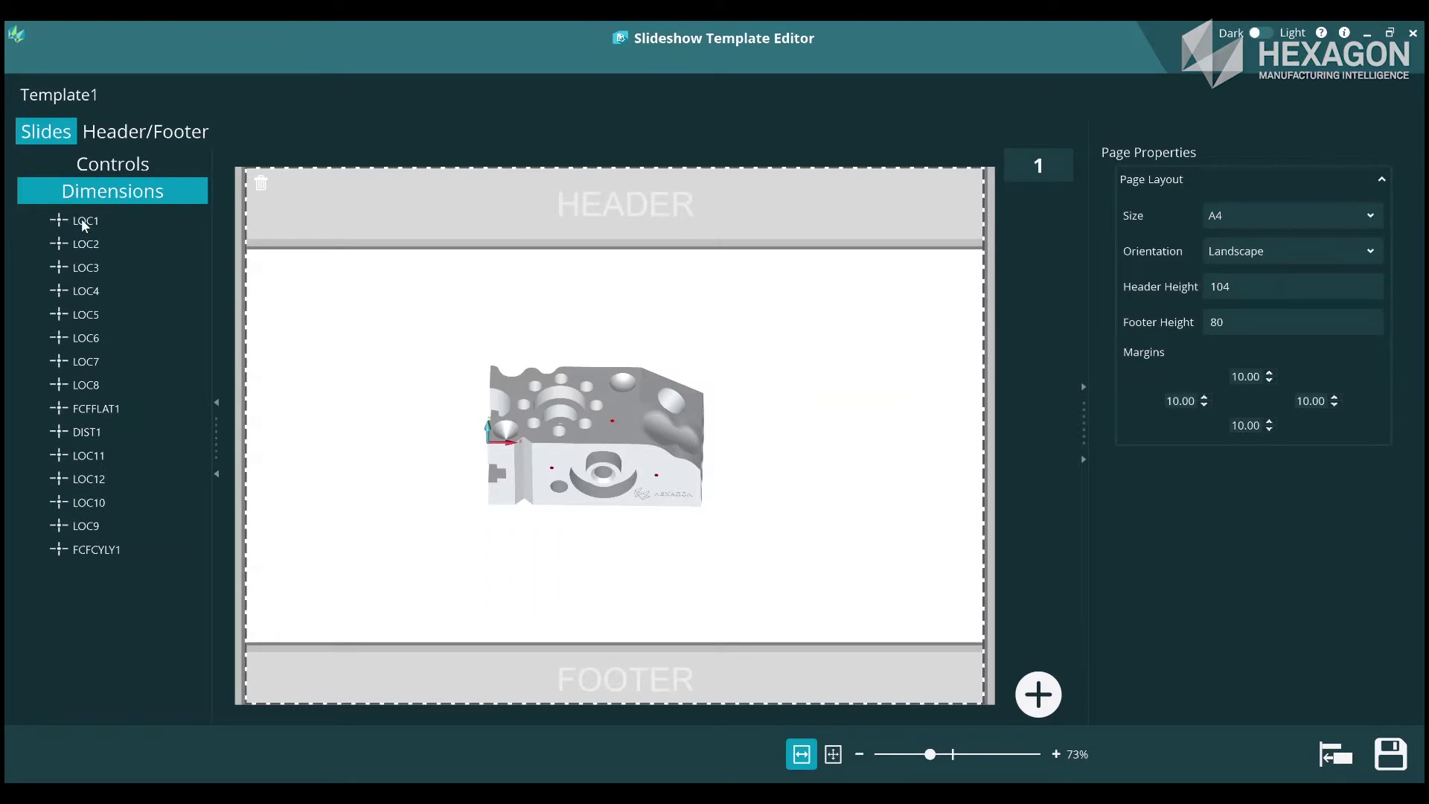
drag(82, 219, 342, 311)
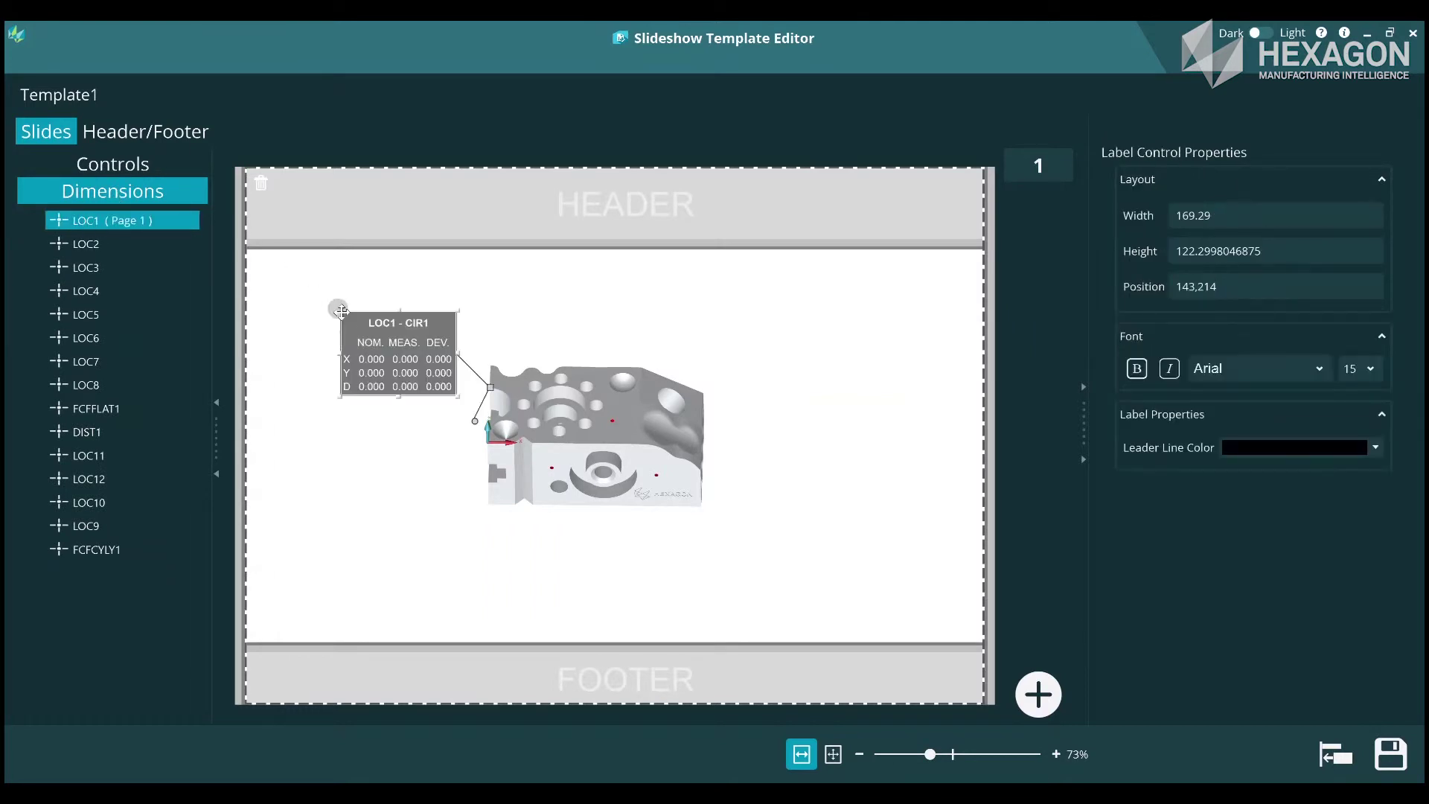
click(83, 269)
drag(479, 278, 816, 328)
click(91, 318)
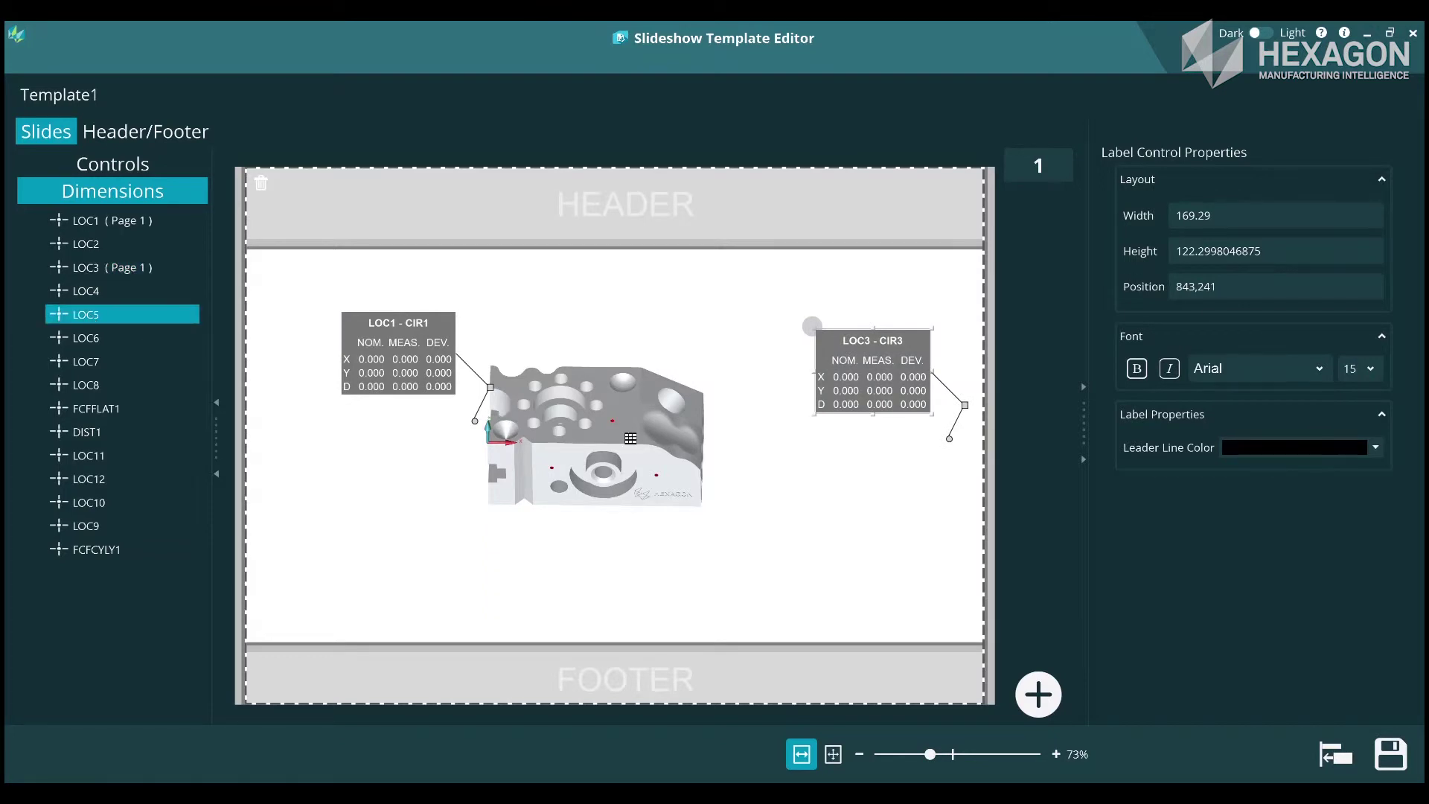
drag(631, 439, 864, 515)
drag(104, 361, 372, 500)
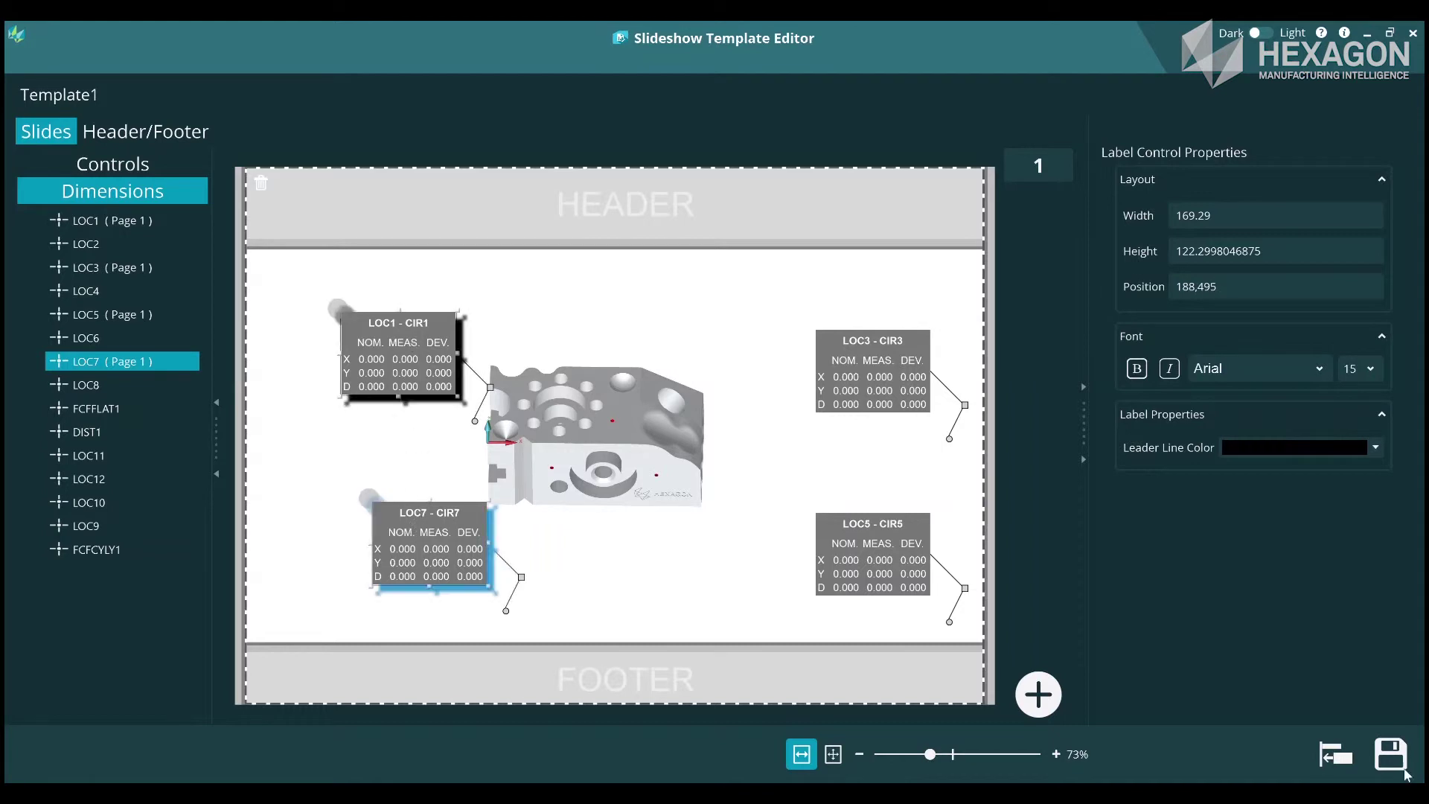
- Left-align LOC1 with LOC7 and shift both labels up-left
click(1337, 755)
click(1266, 510)
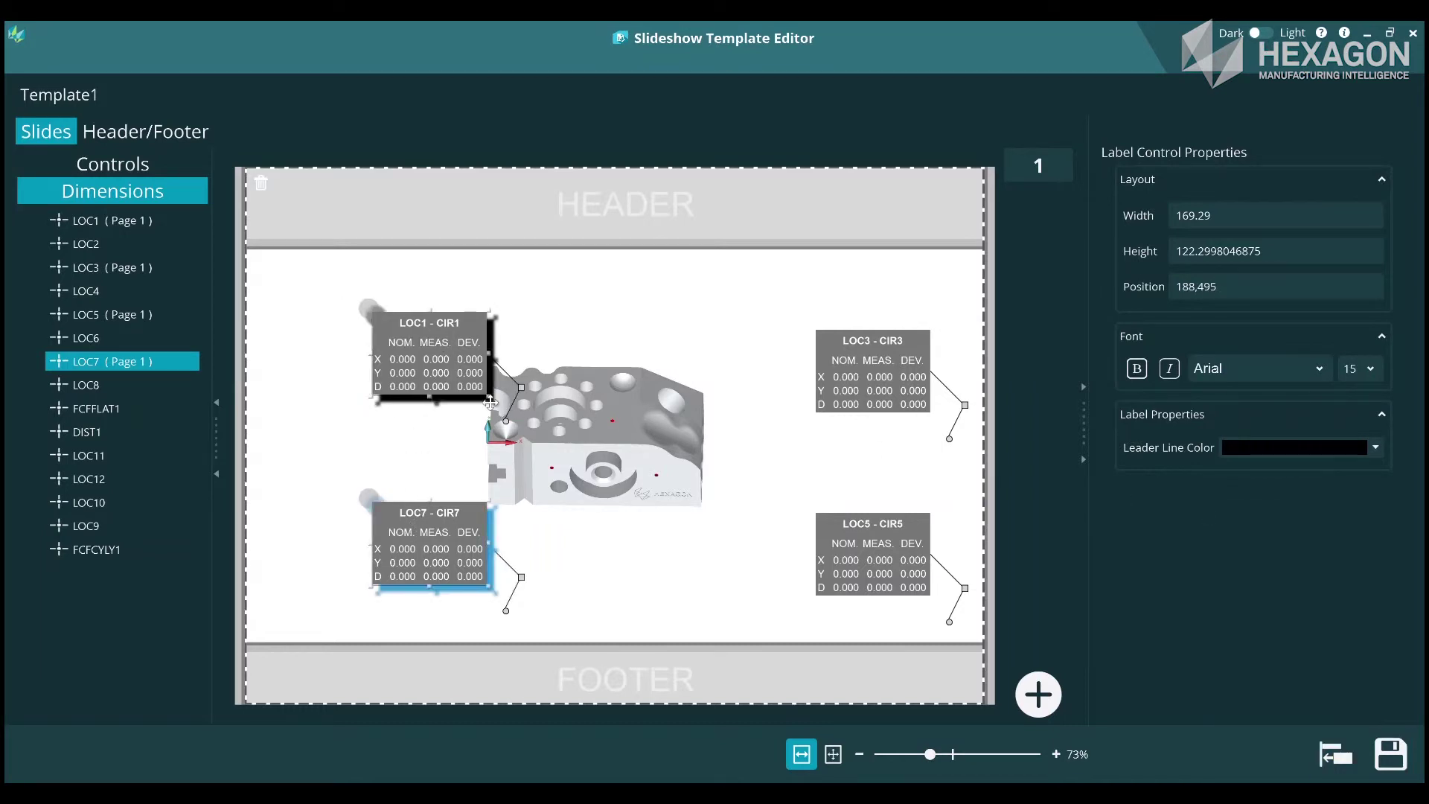
drag(491, 403, 435, 376)
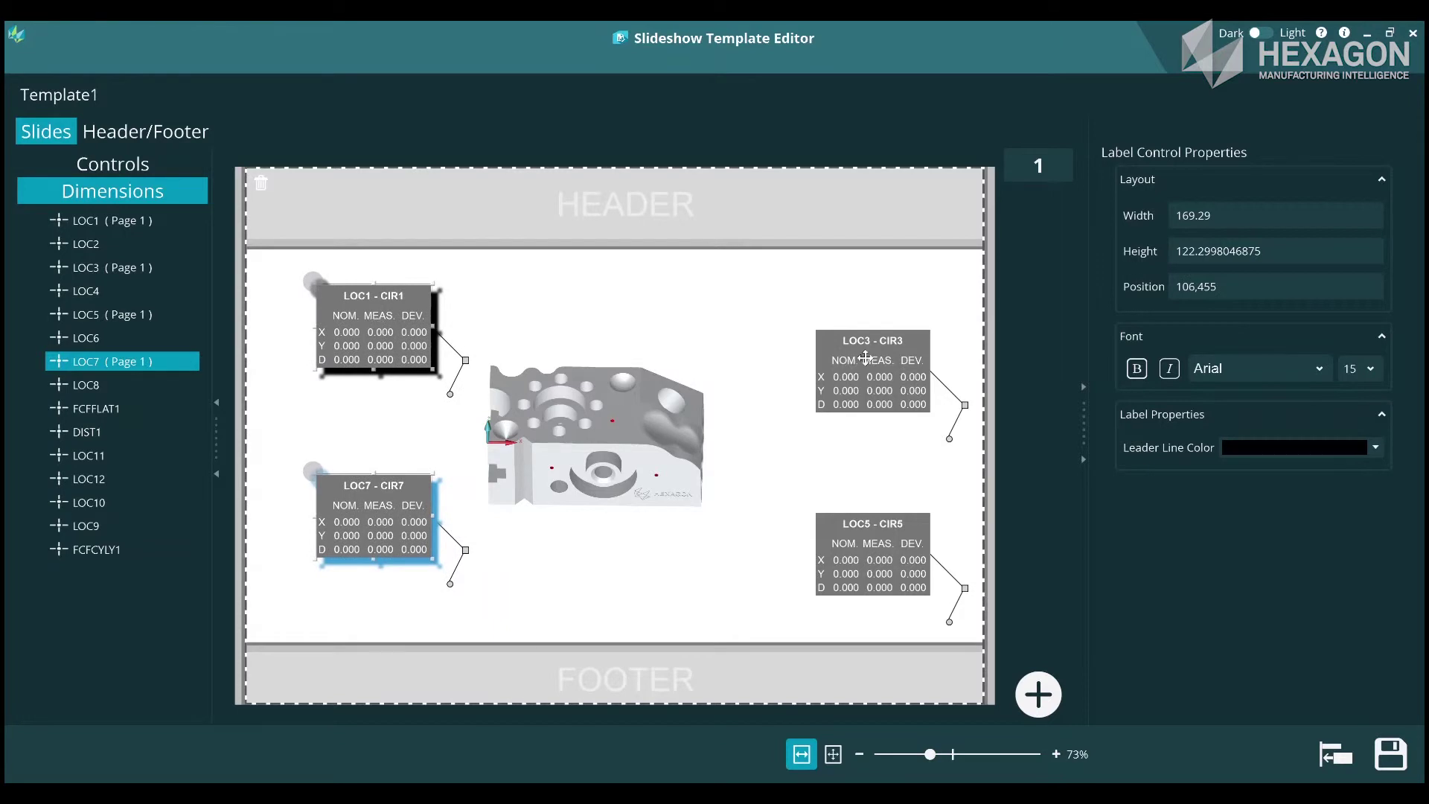
- Move the LOC3 and LOC5 labels up together
click(866, 358)
ctrl+click(871, 549)
click(1327, 746)
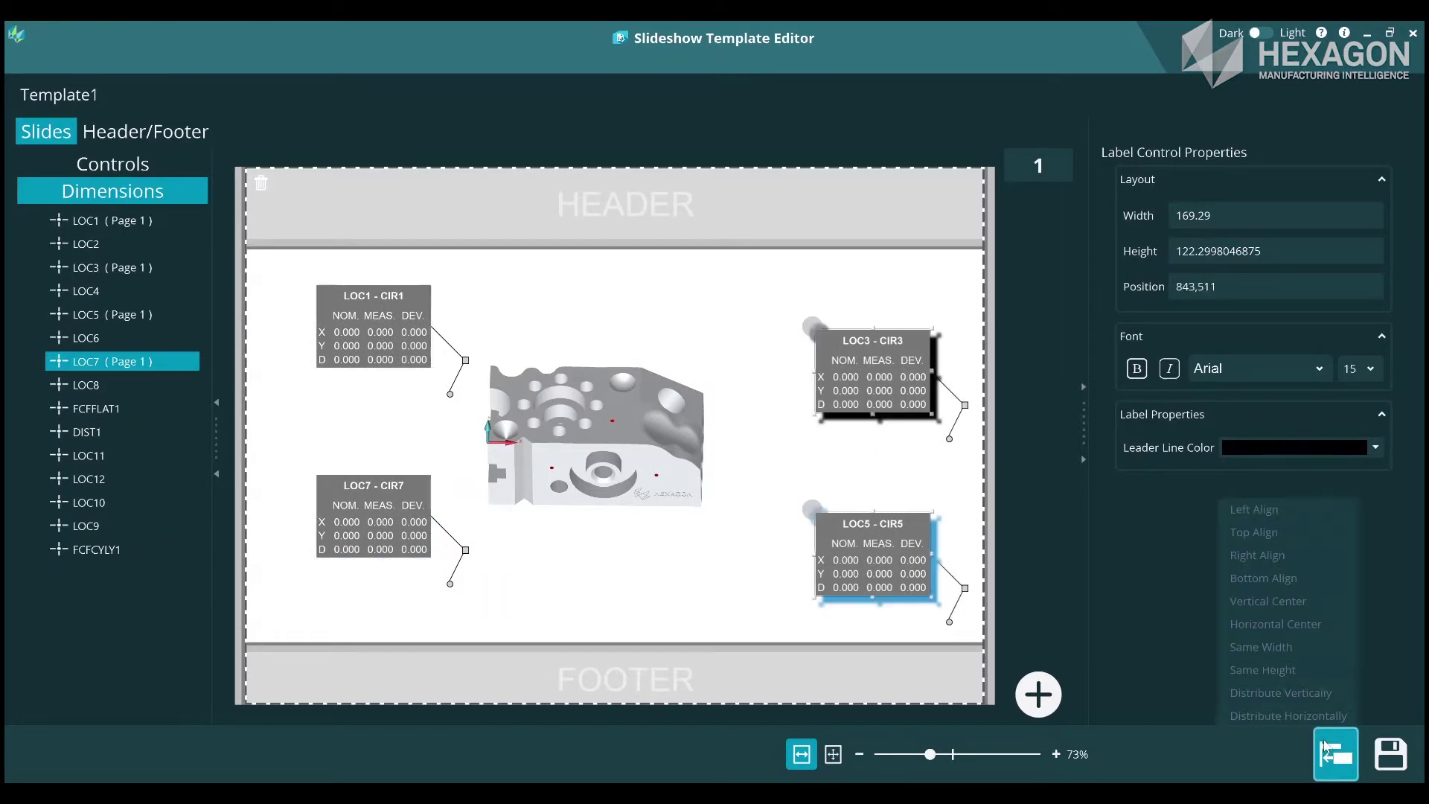
click(1258, 556)
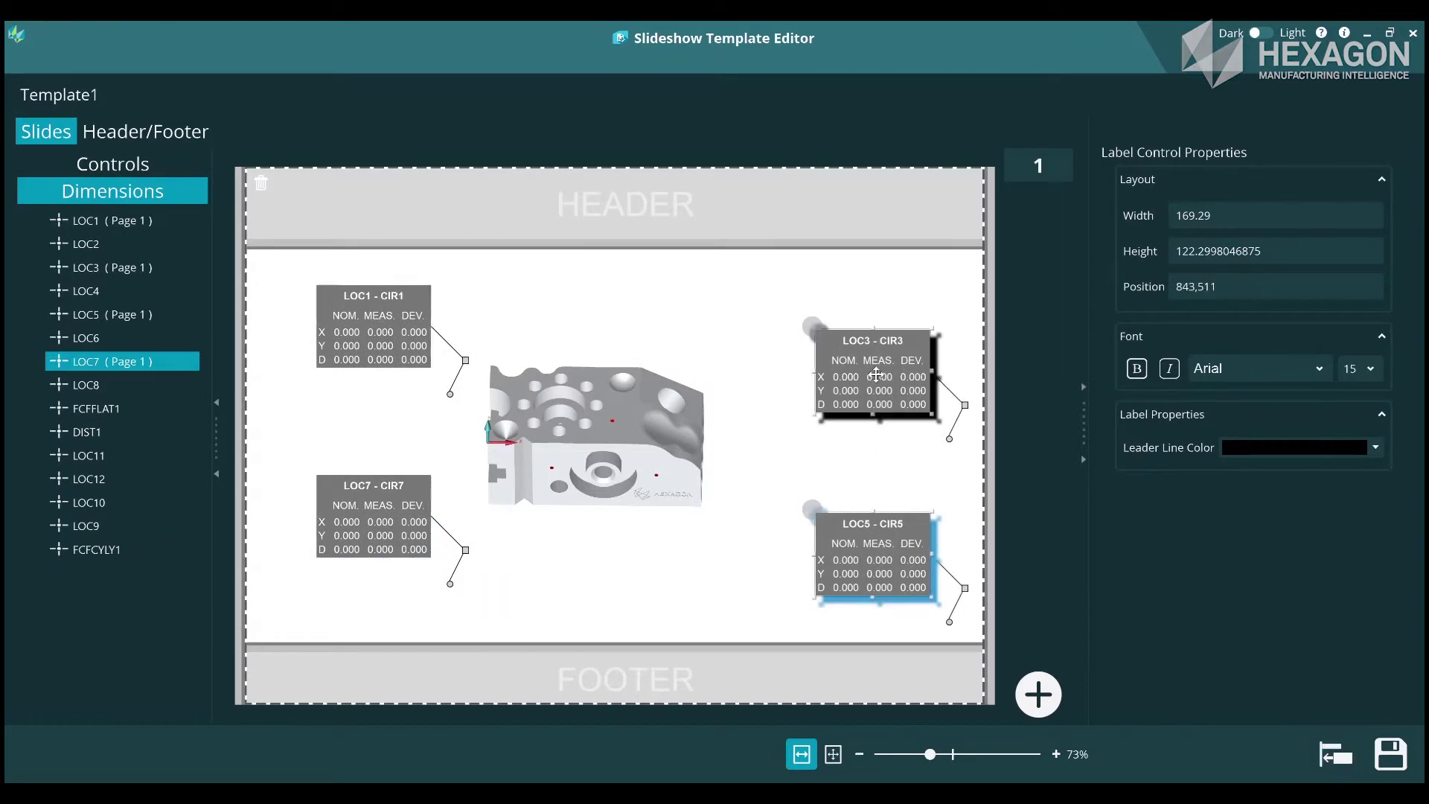
drag(876, 374, 879, 339)
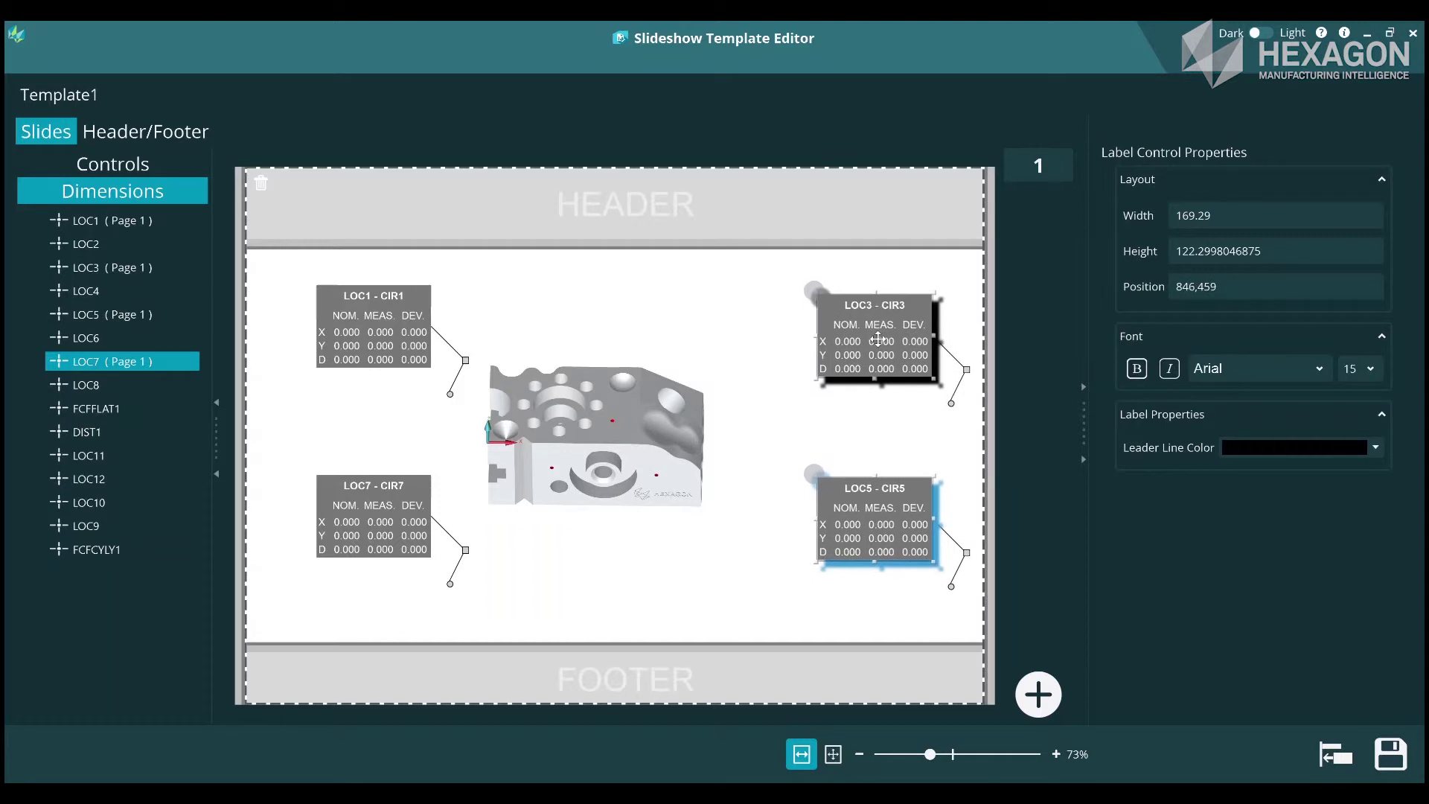
- Top-align LOC1 with LOC3 and bottom-align LOC7 with LOC5
click(320, 292)
ctrl+click(927, 334)
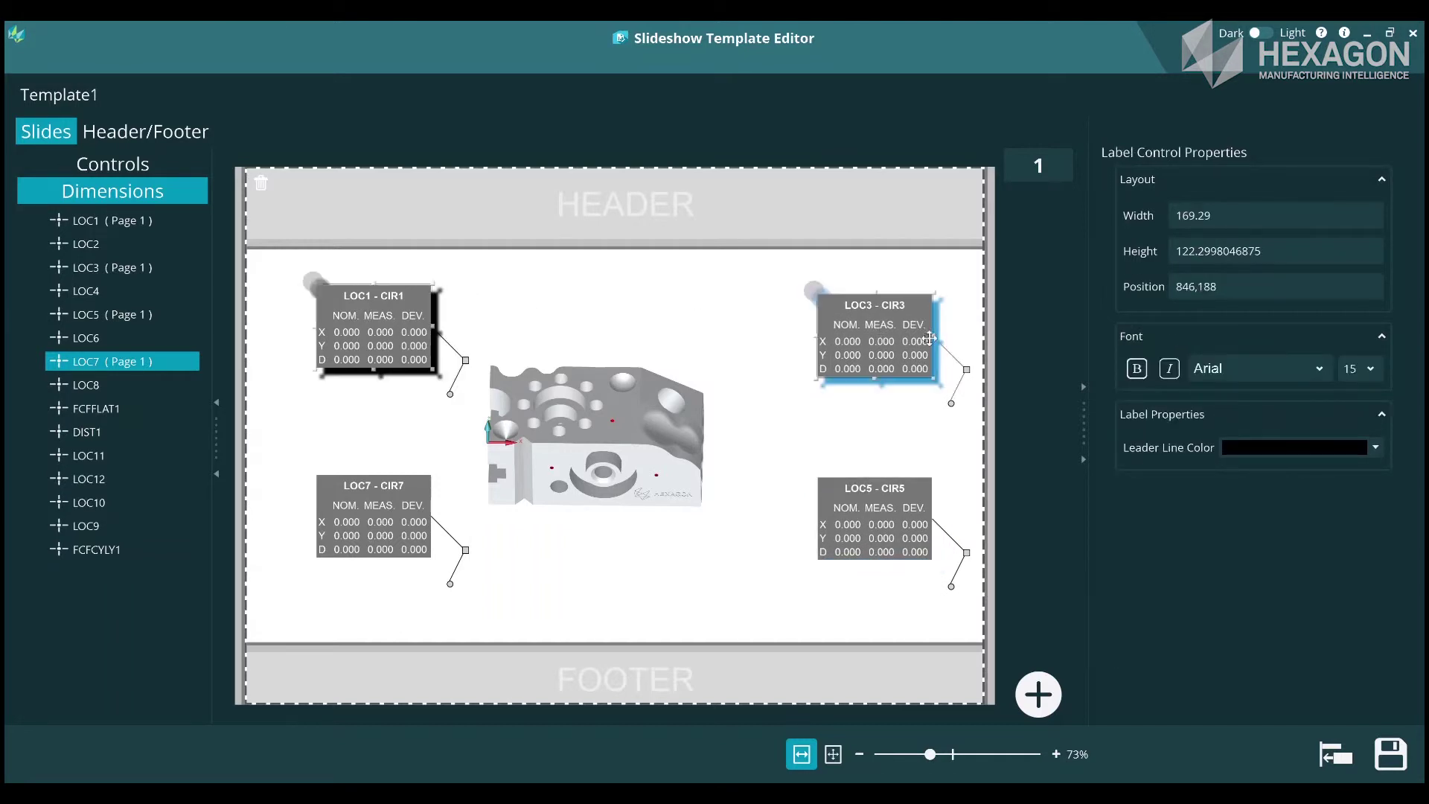
click(1332, 757)
click(1301, 534)
click(415, 523)
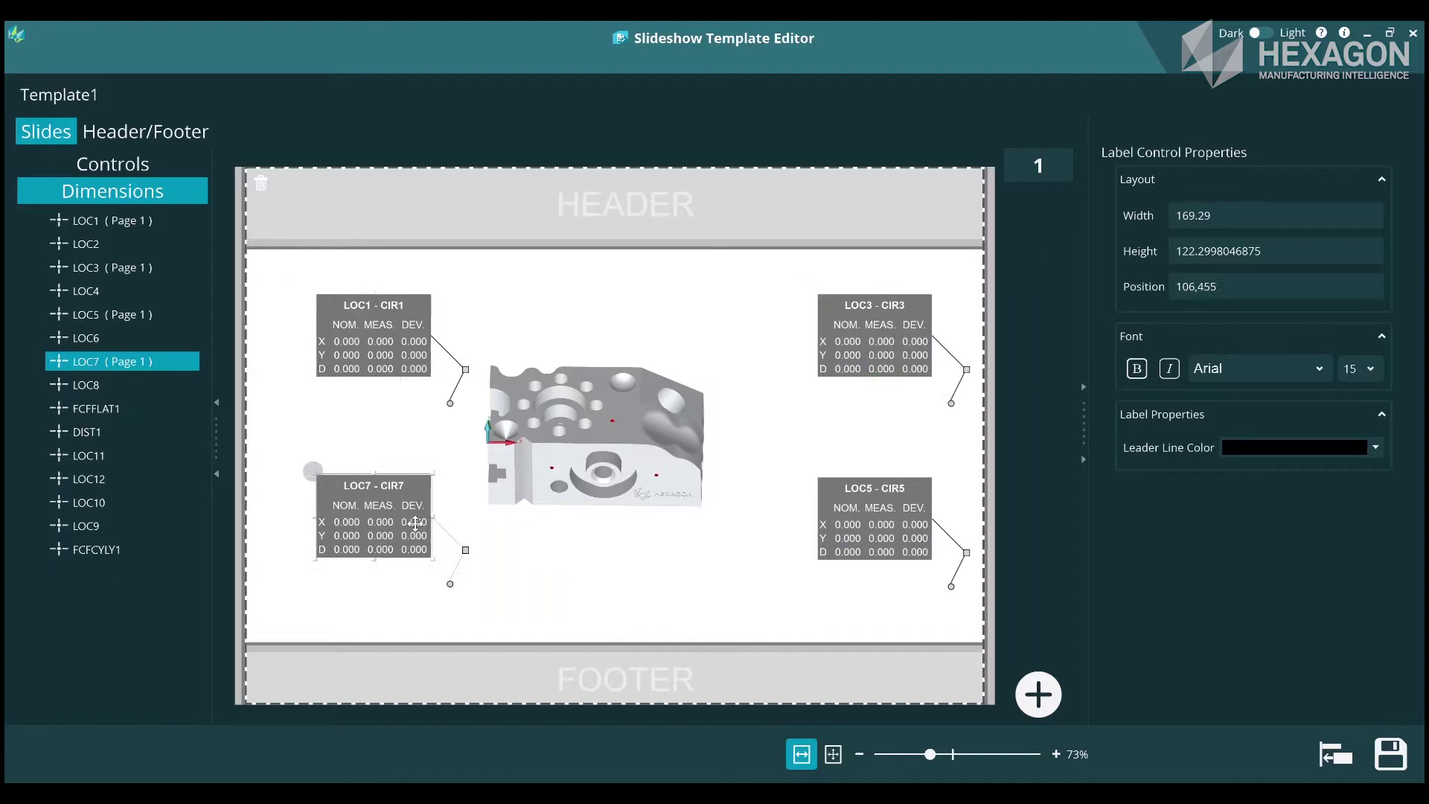
ctrl+click(854, 525)
click(1336, 756)
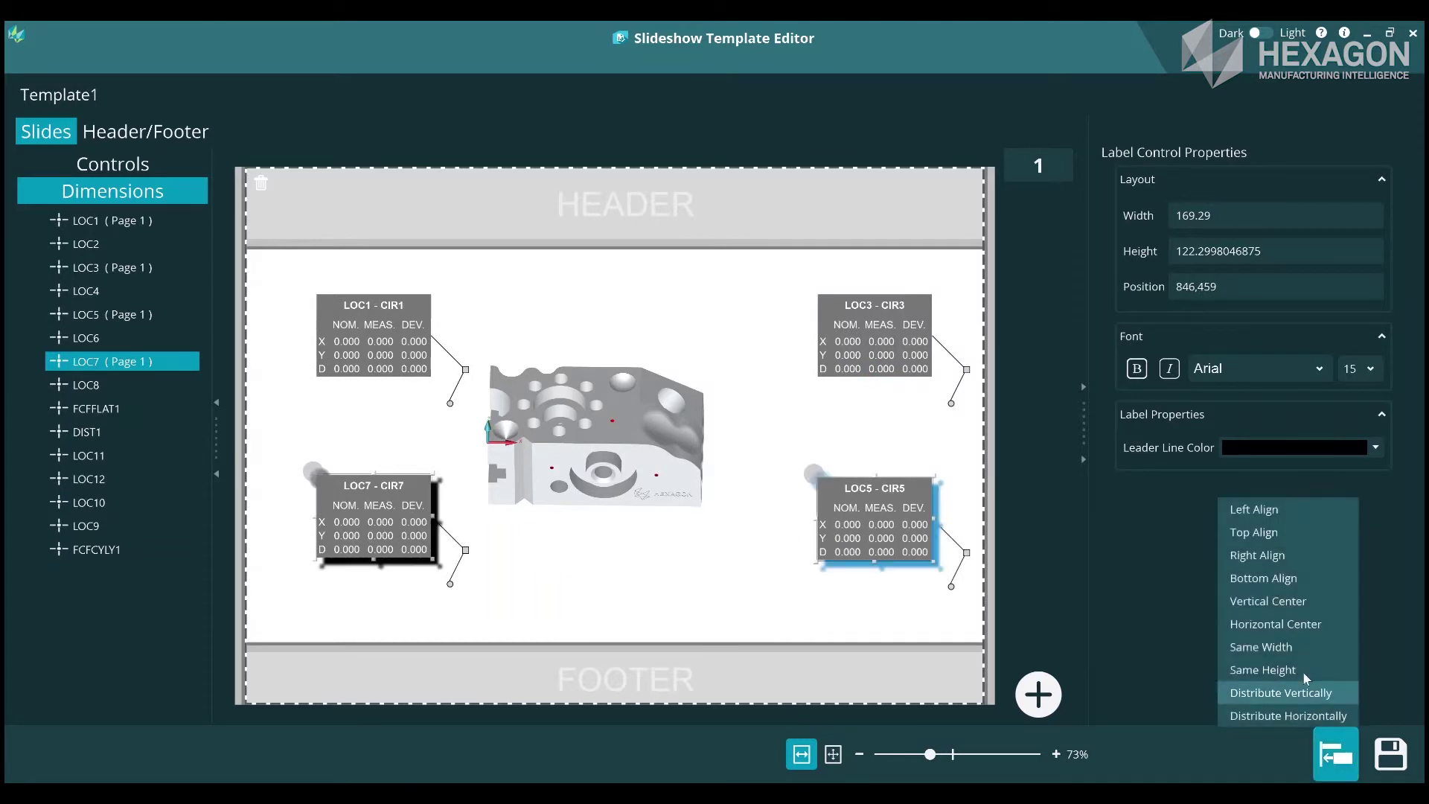
click(1271, 584)
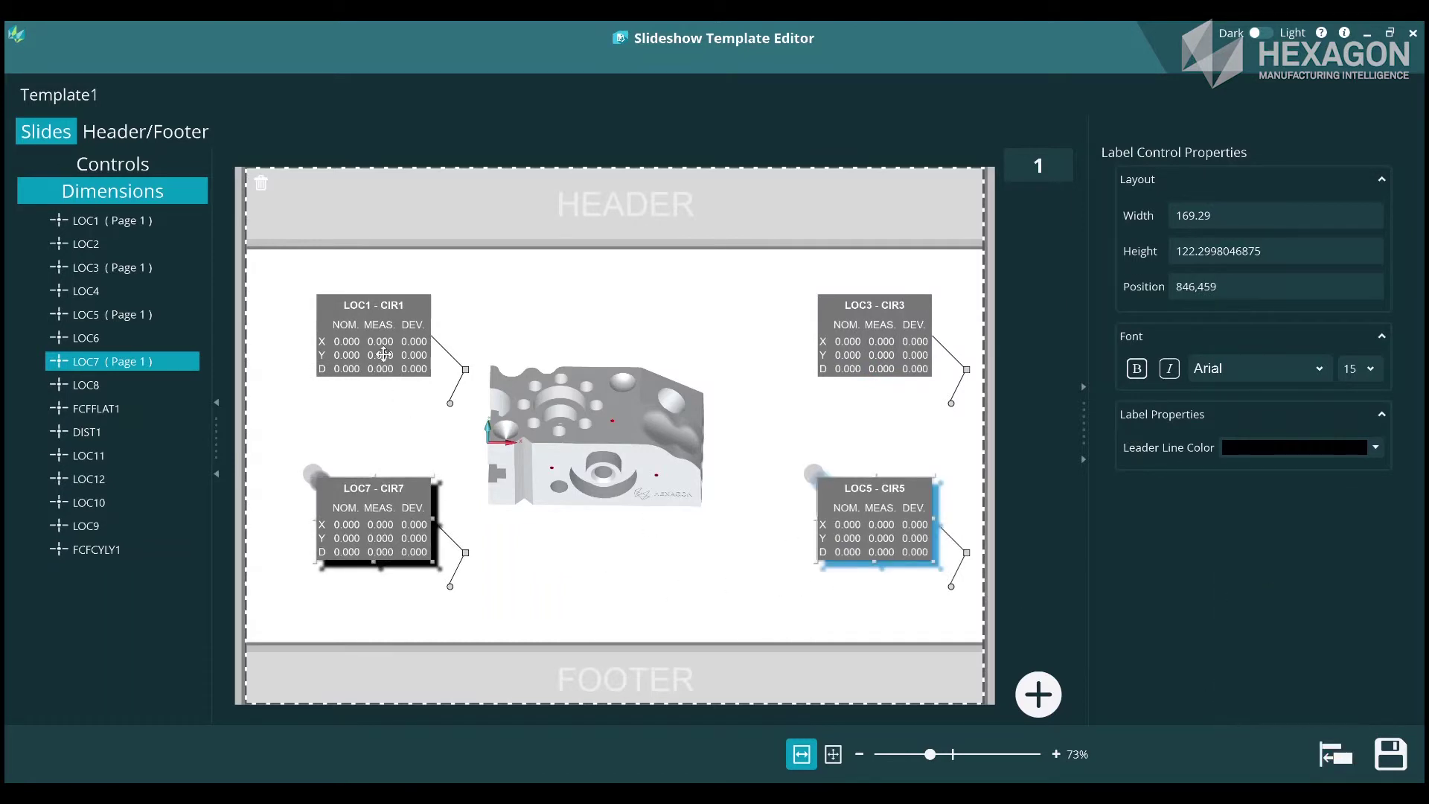
click(483, 320)
- Reroute the LOC1, LOC3, LOC5 and LOC7 leader lines so each points onto the part
drag(467, 368, 488, 343)
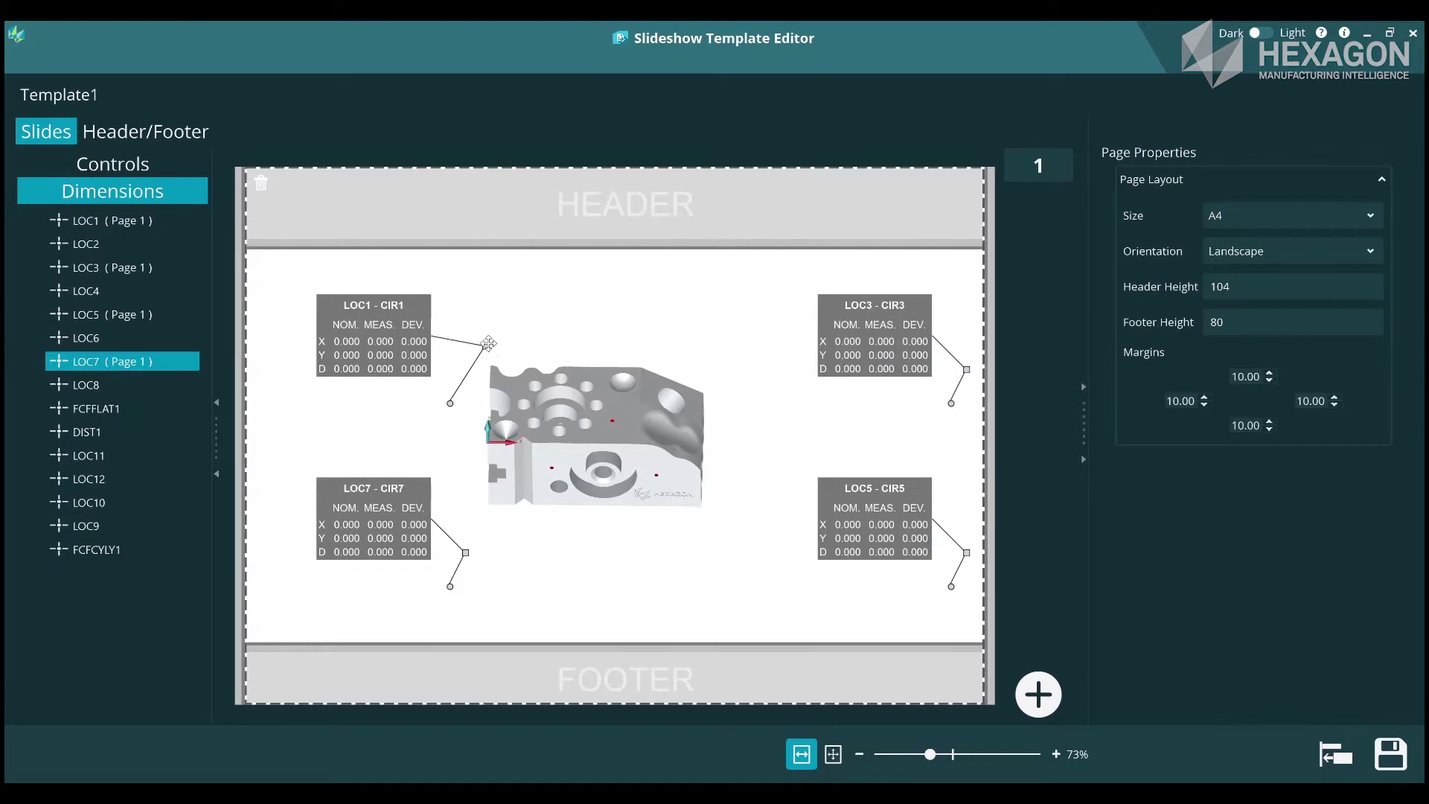
drag(454, 401, 524, 404)
drag(968, 371, 736, 358)
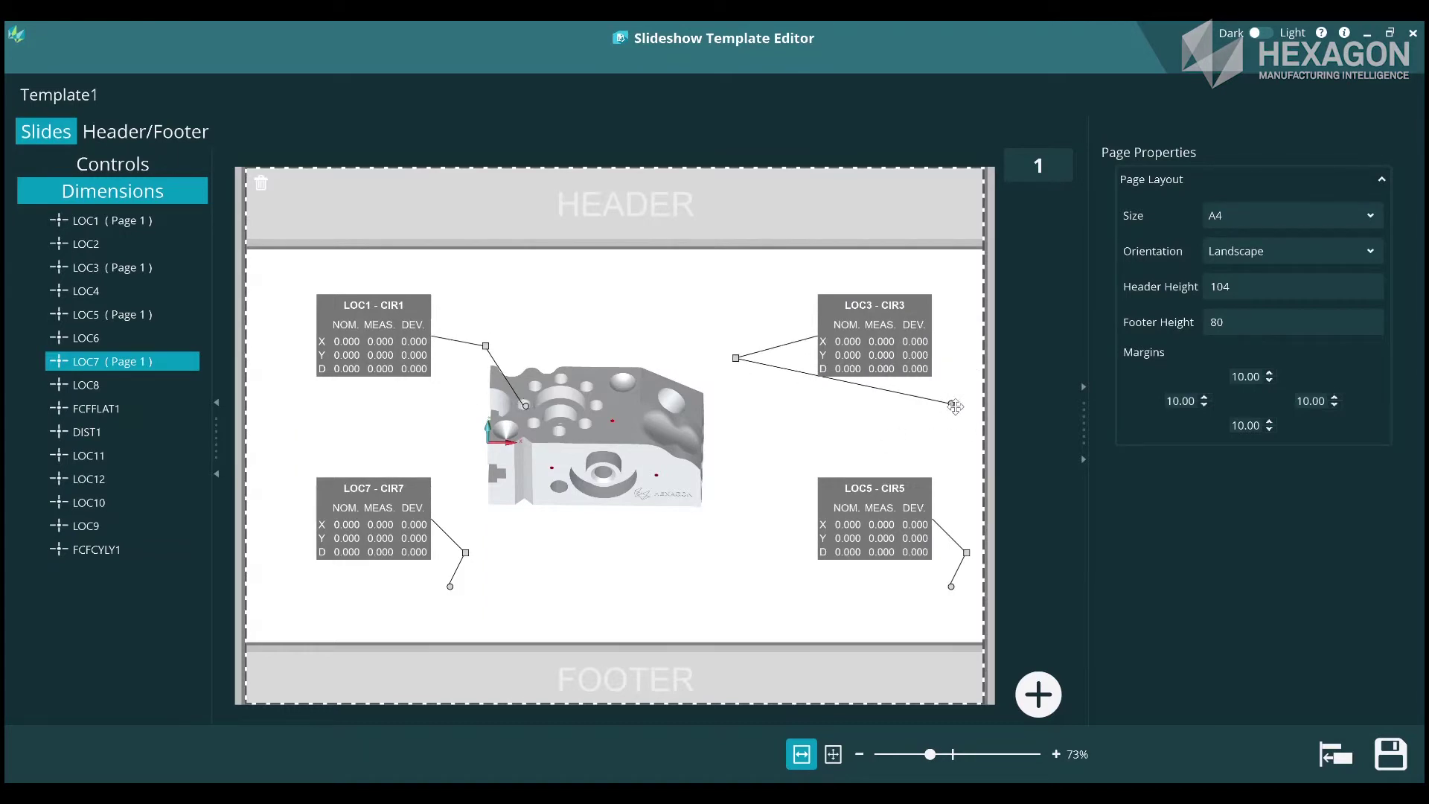
drag(955, 406, 566, 384)
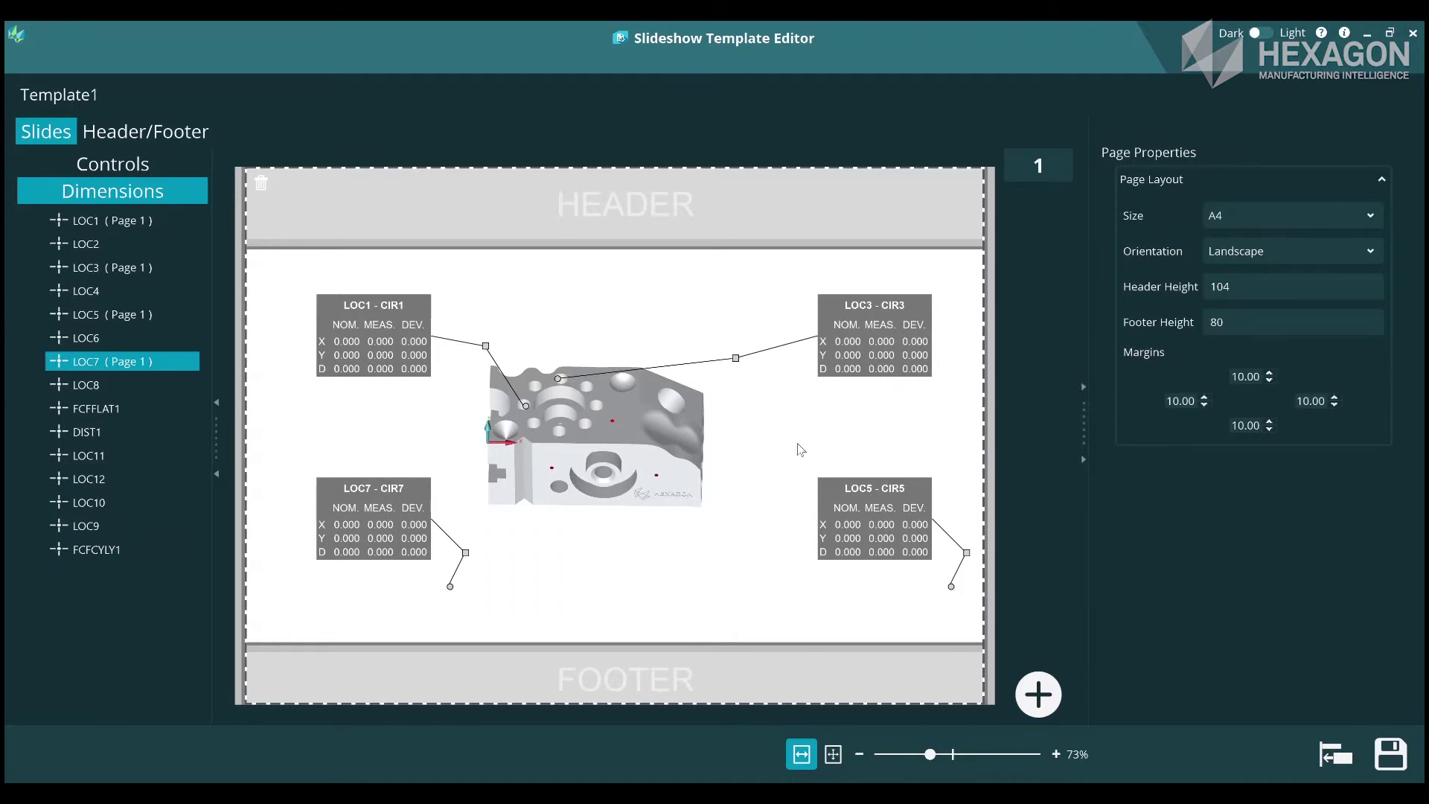
drag(969, 551, 778, 484)
drag(956, 585, 595, 405)
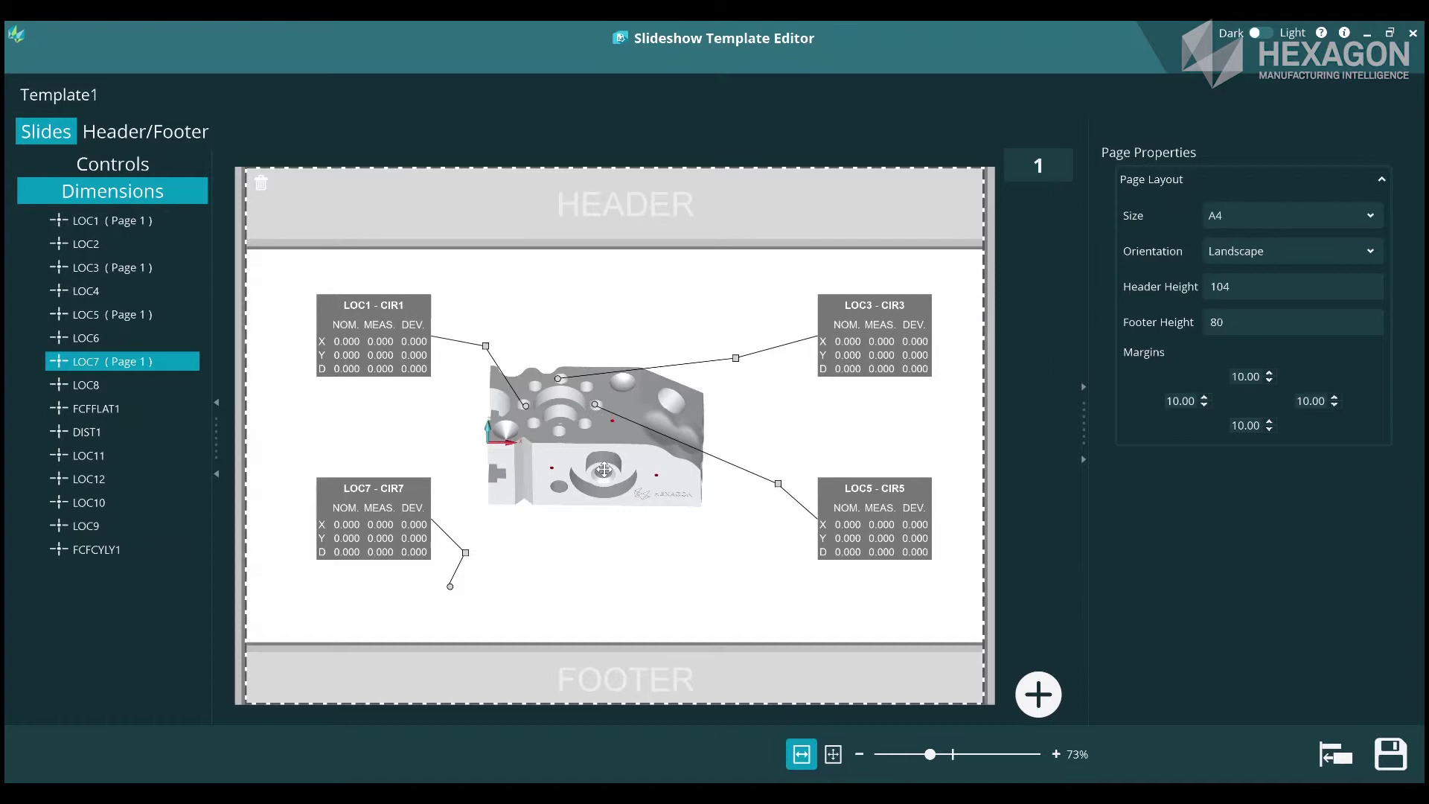
drag(471, 552, 525, 529)
drag(449, 587, 560, 430)
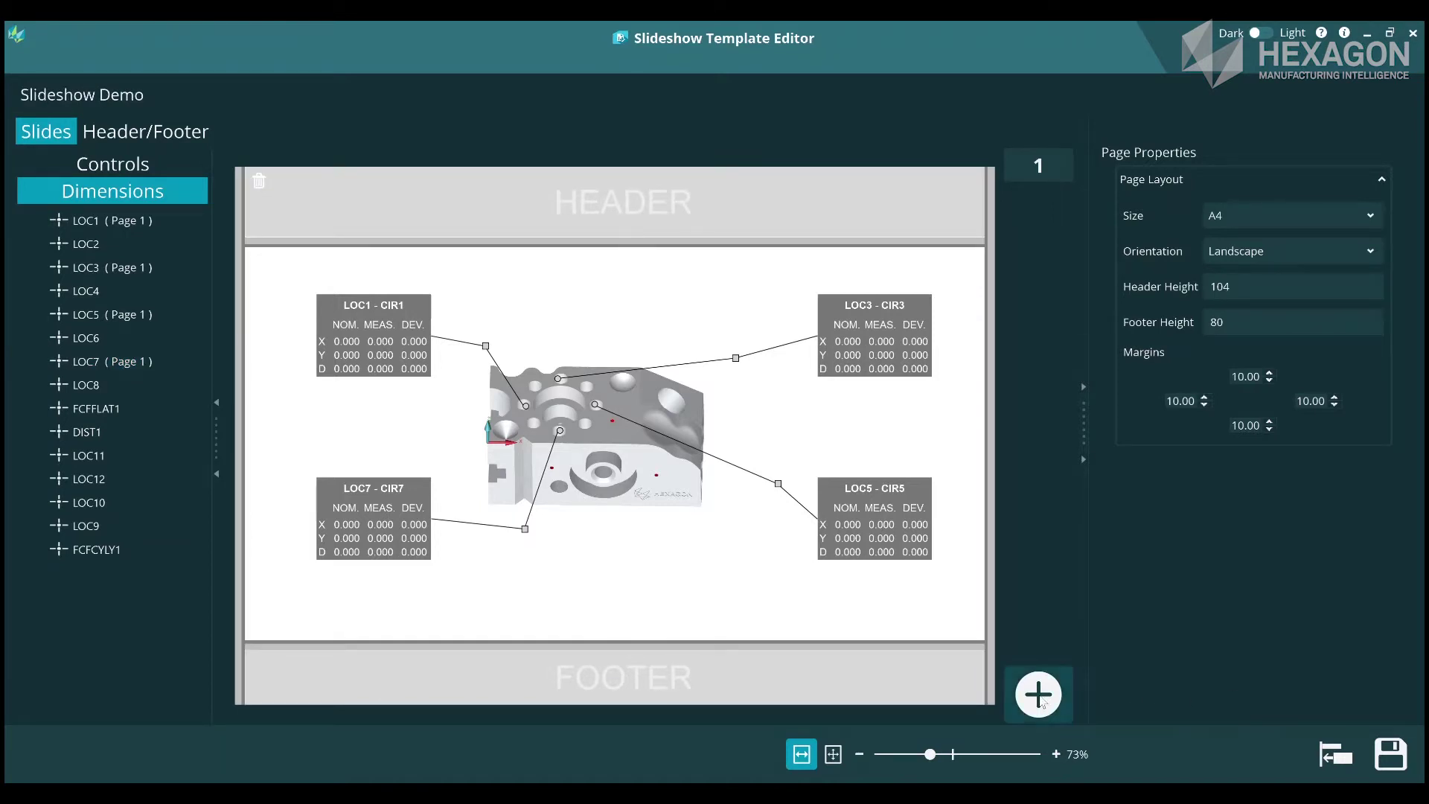
- Add slide 2 and place the PartView2 PNG image at 509 × 444 on its left side
click(1039, 696)
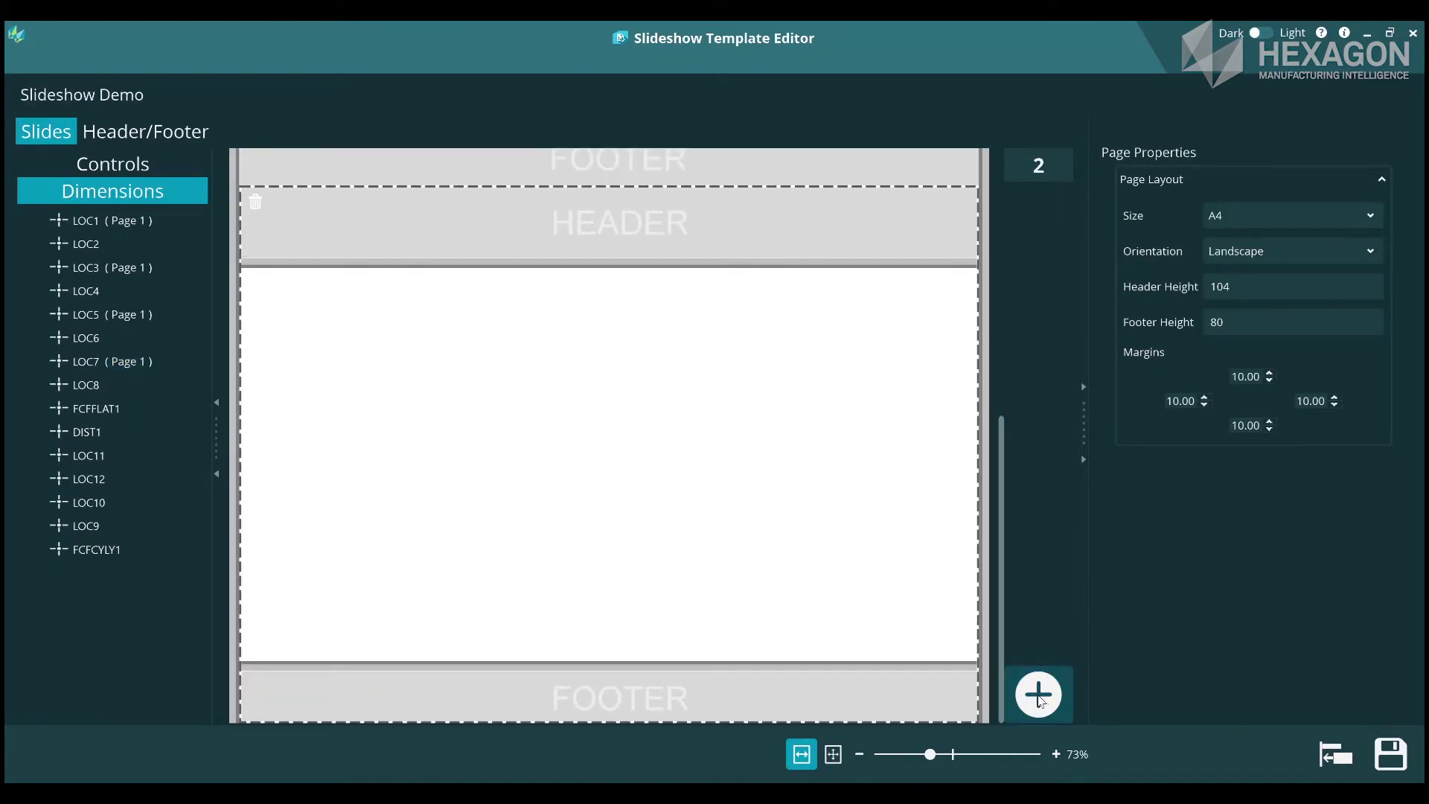
click(125, 168)
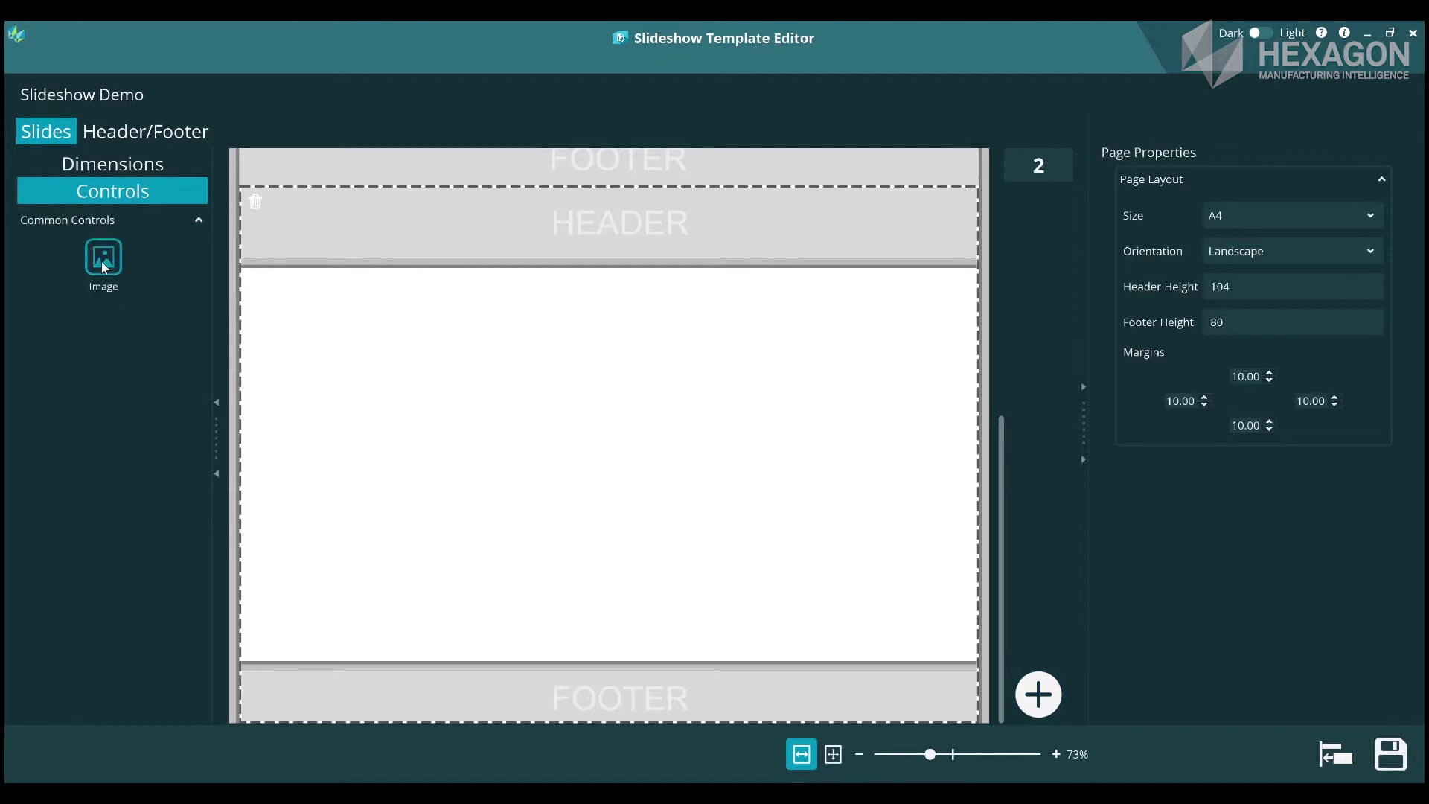
drag(104, 269, 509, 406)
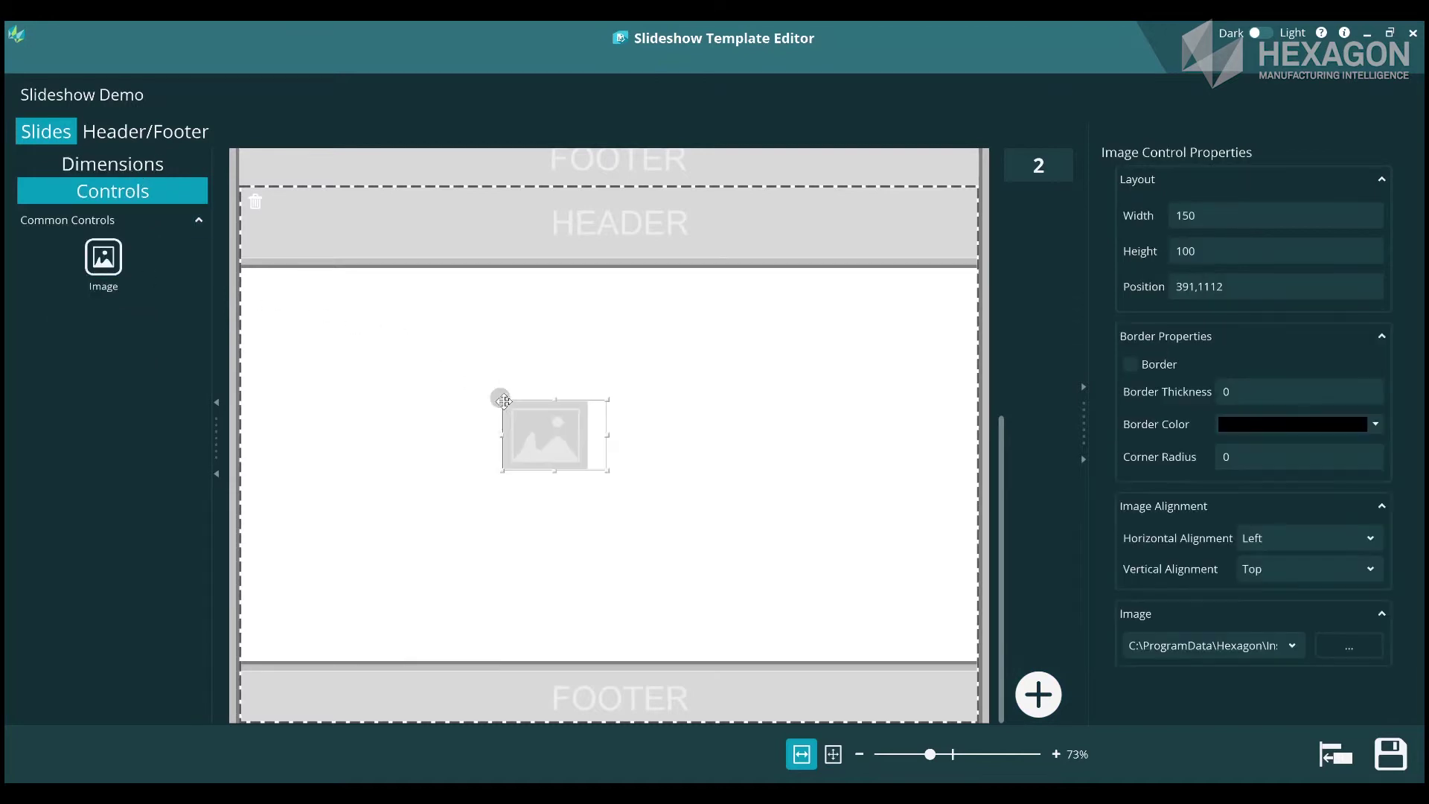
click(1349, 646)
click(851, 541)
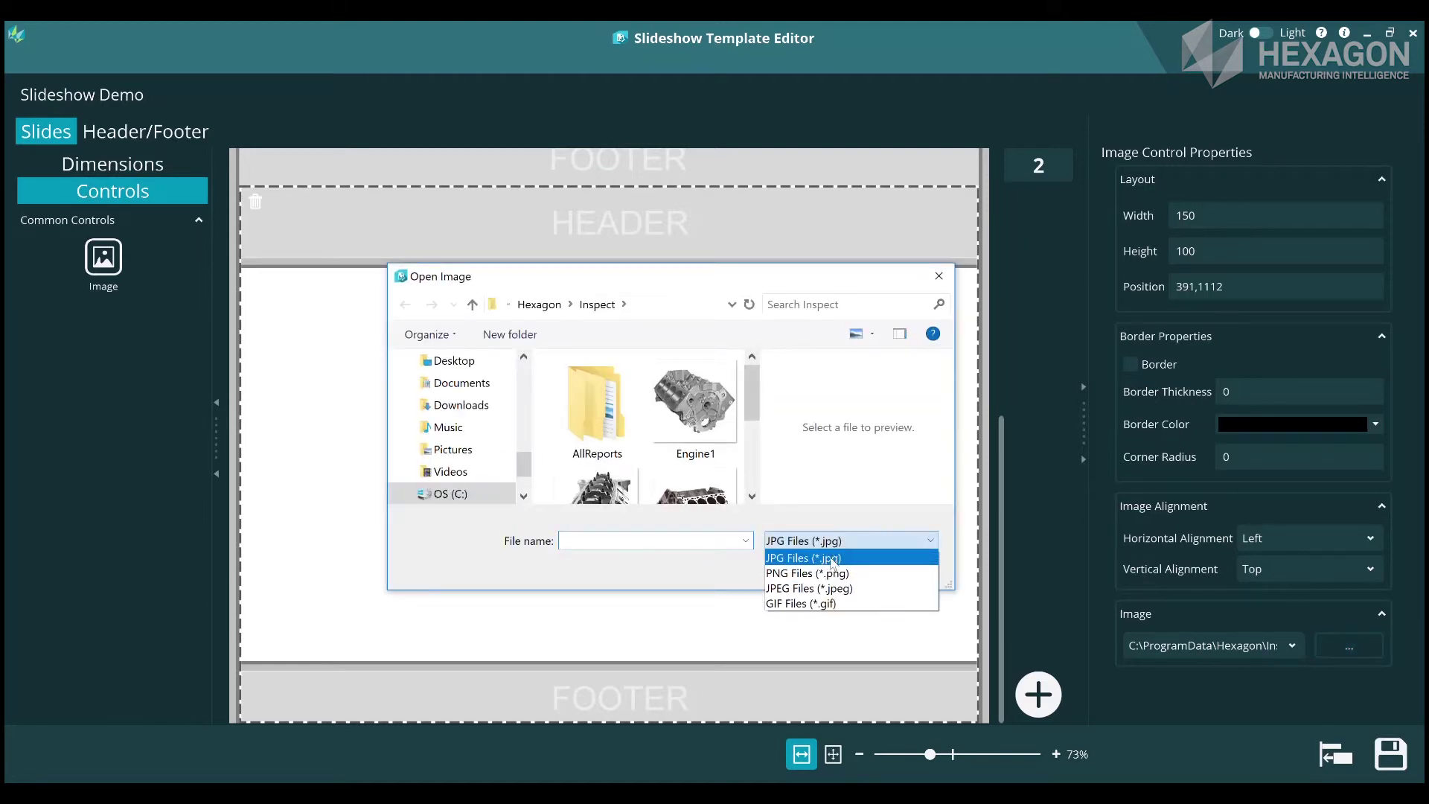
click(808, 574)
scroll(692, 424, down, 3)
double_click(715, 450)
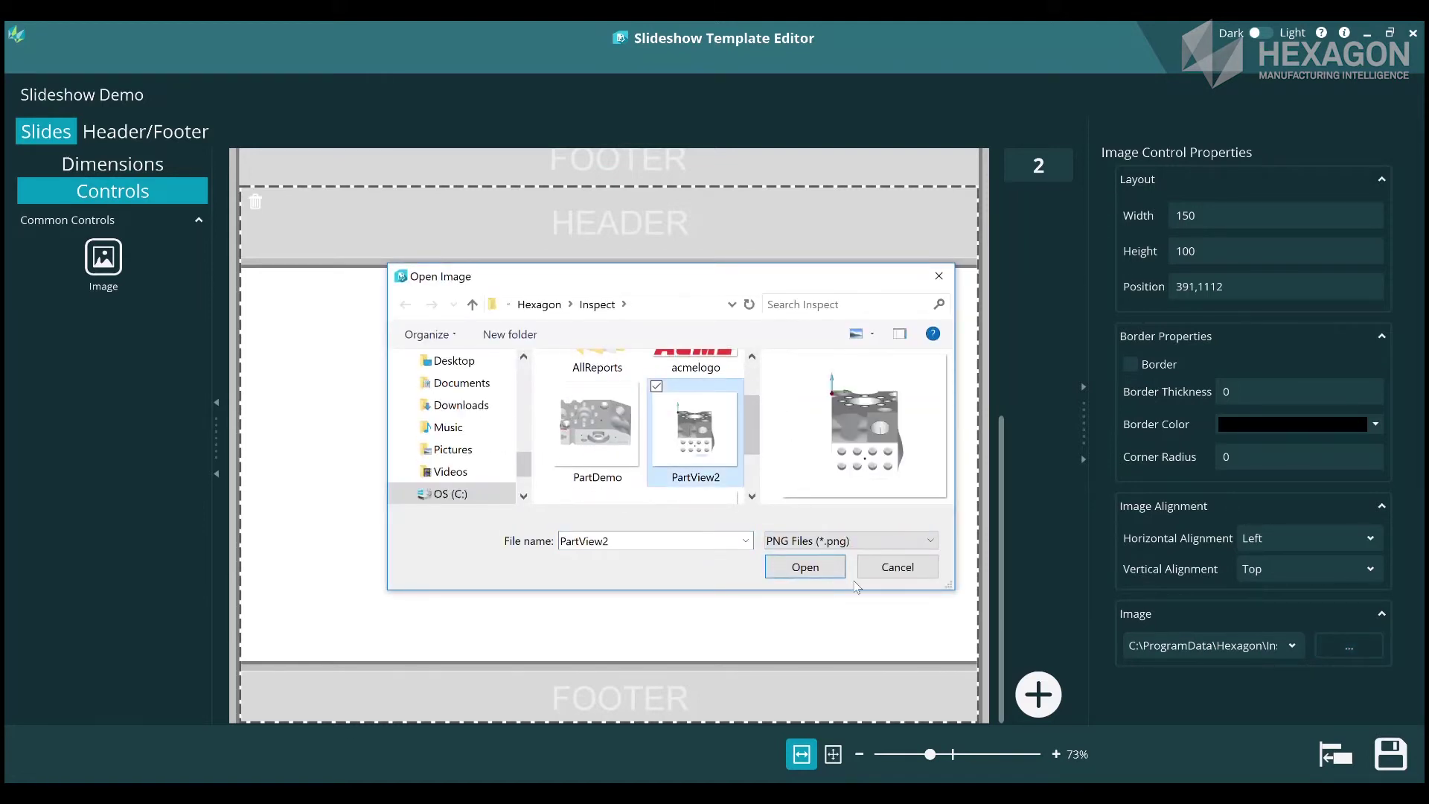
drag(560, 432, 670, 648)
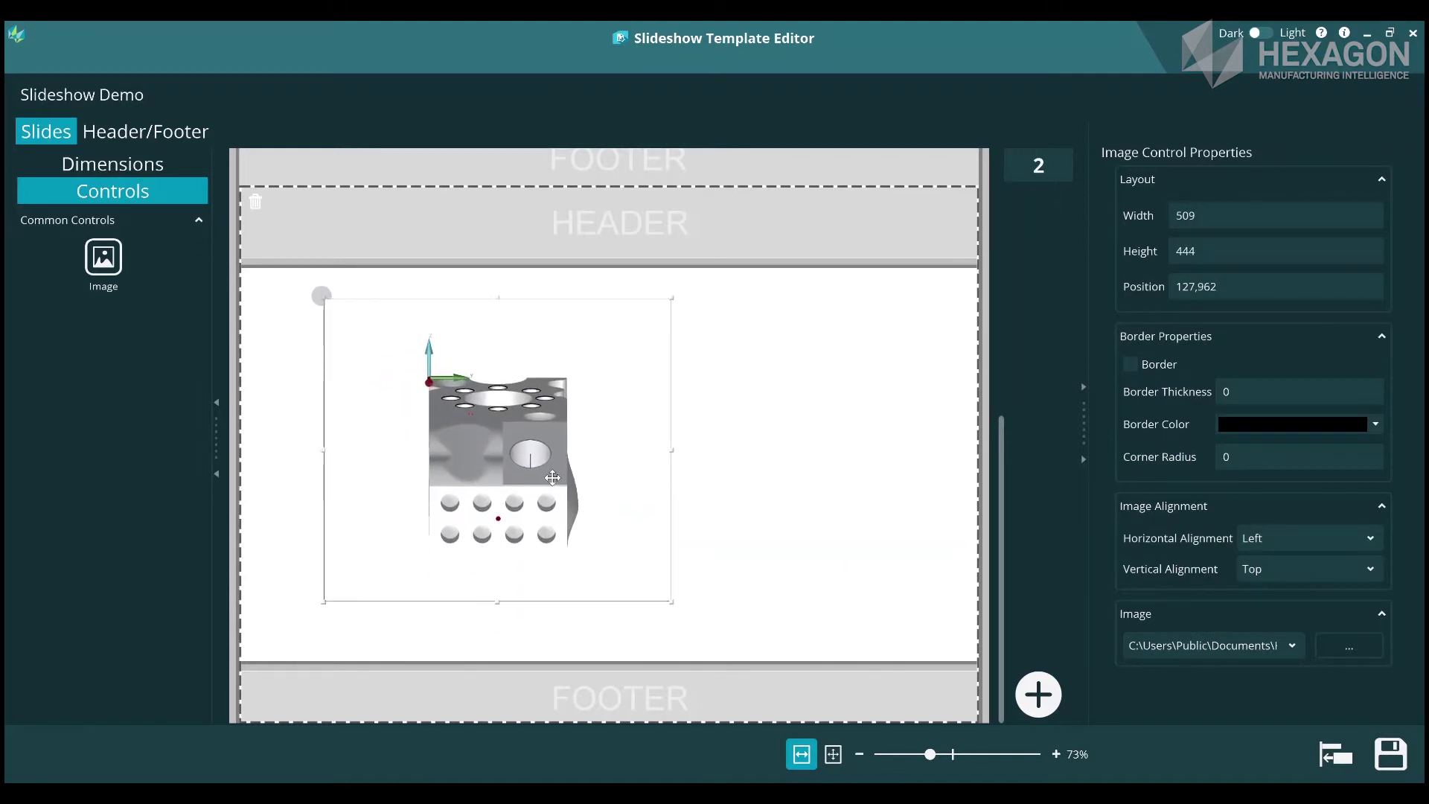
drag(552, 478, 553, 467)
- Place the FCFFLAT1 and LOC12 labels right of the image, pointing LOC12's leader onto the part
click(129, 164)
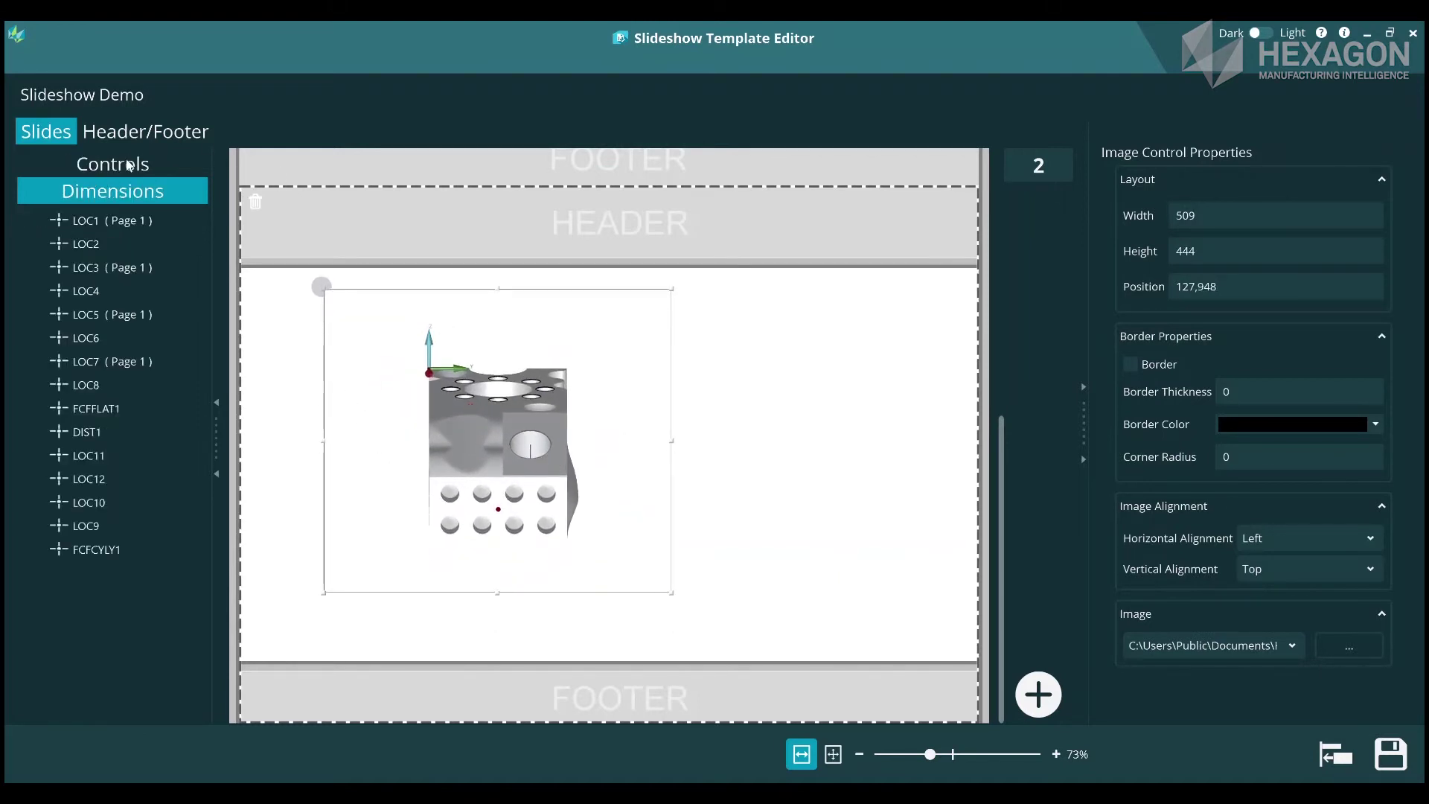
click(108, 409)
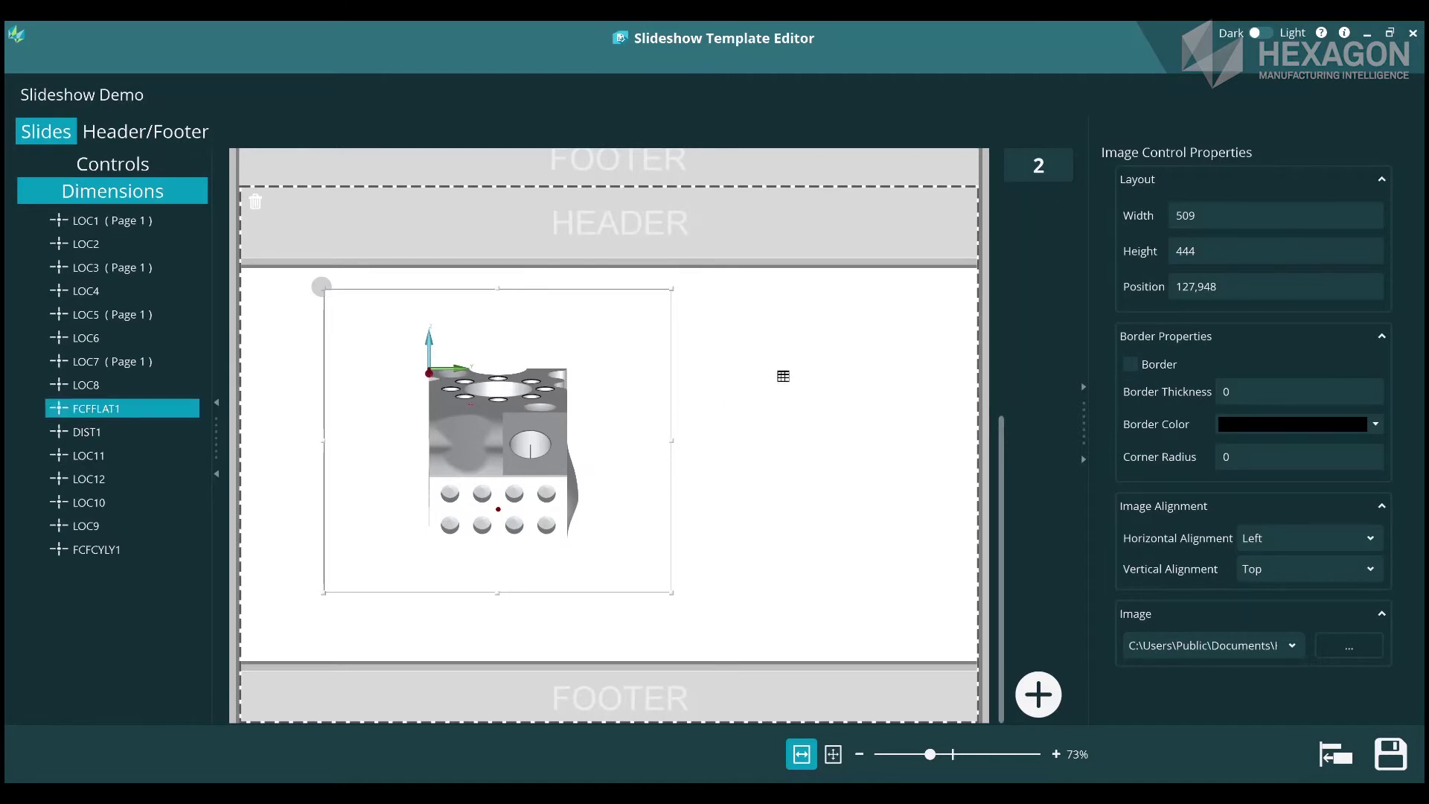
click(783, 365)
click(108, 480)
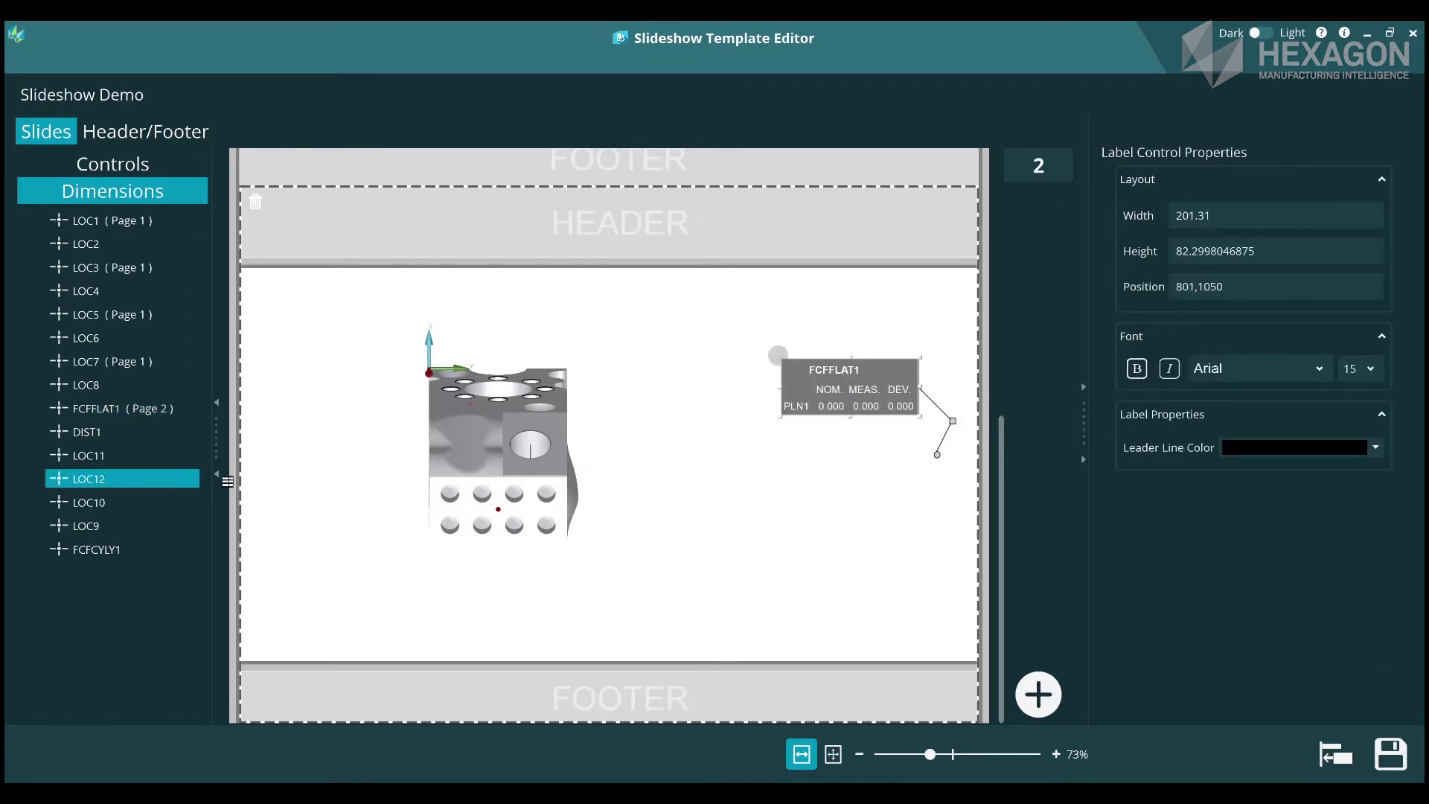
click(797, 477)
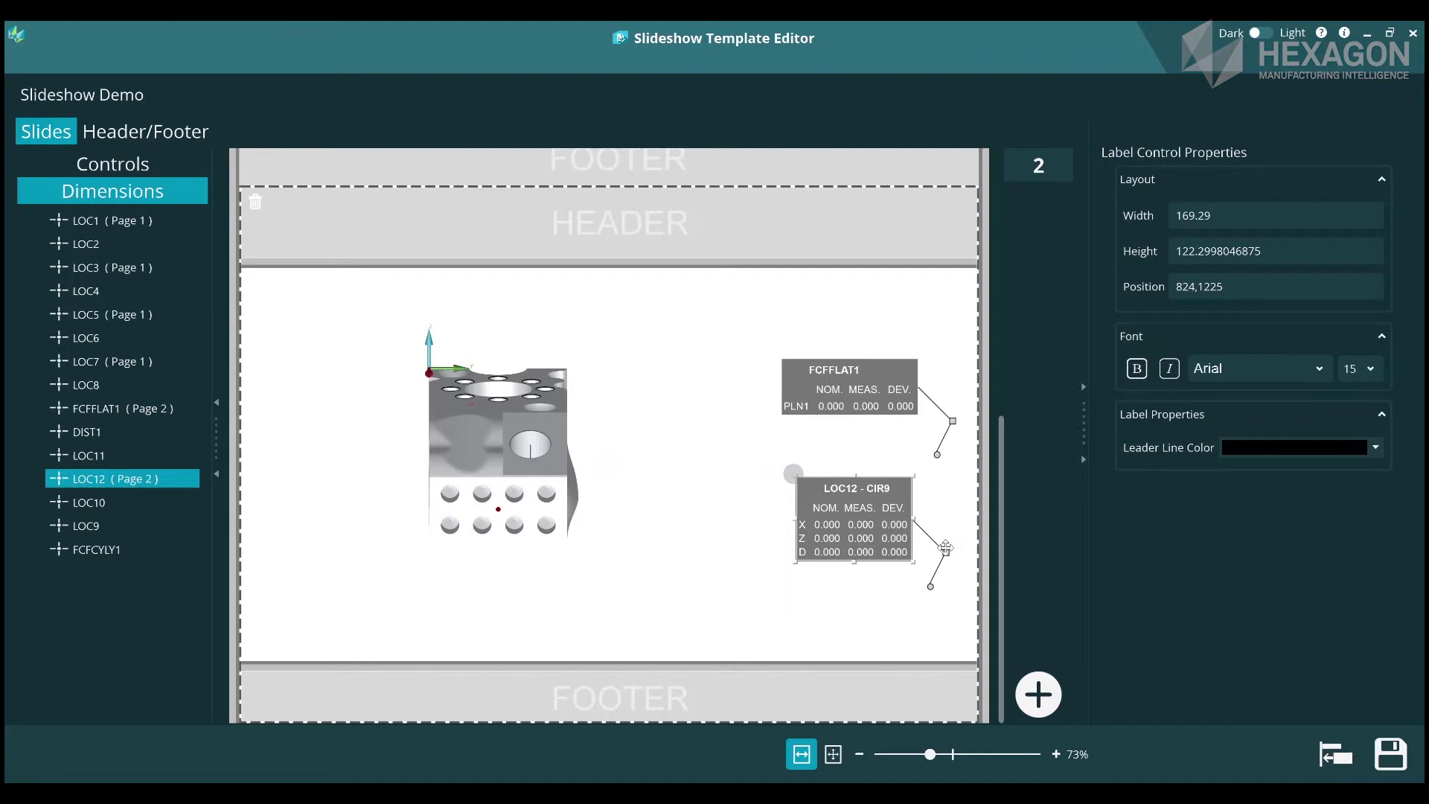
drag(946, 549, 534, 432)
- Move FCFFLAT1 left and attach its leader line to the part's face
drag(877, 393, 822, 393)
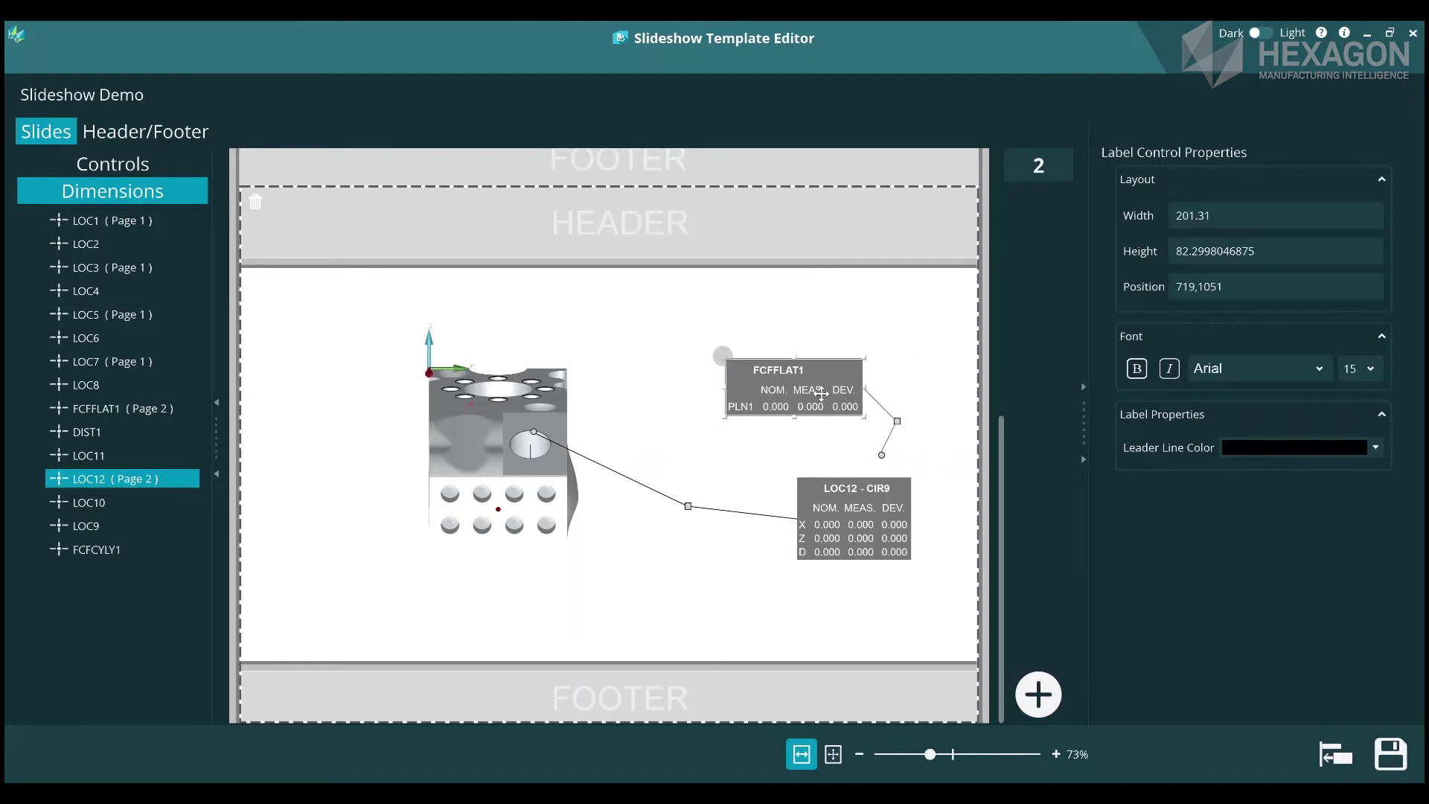
drag(882, 454, 553, 419)
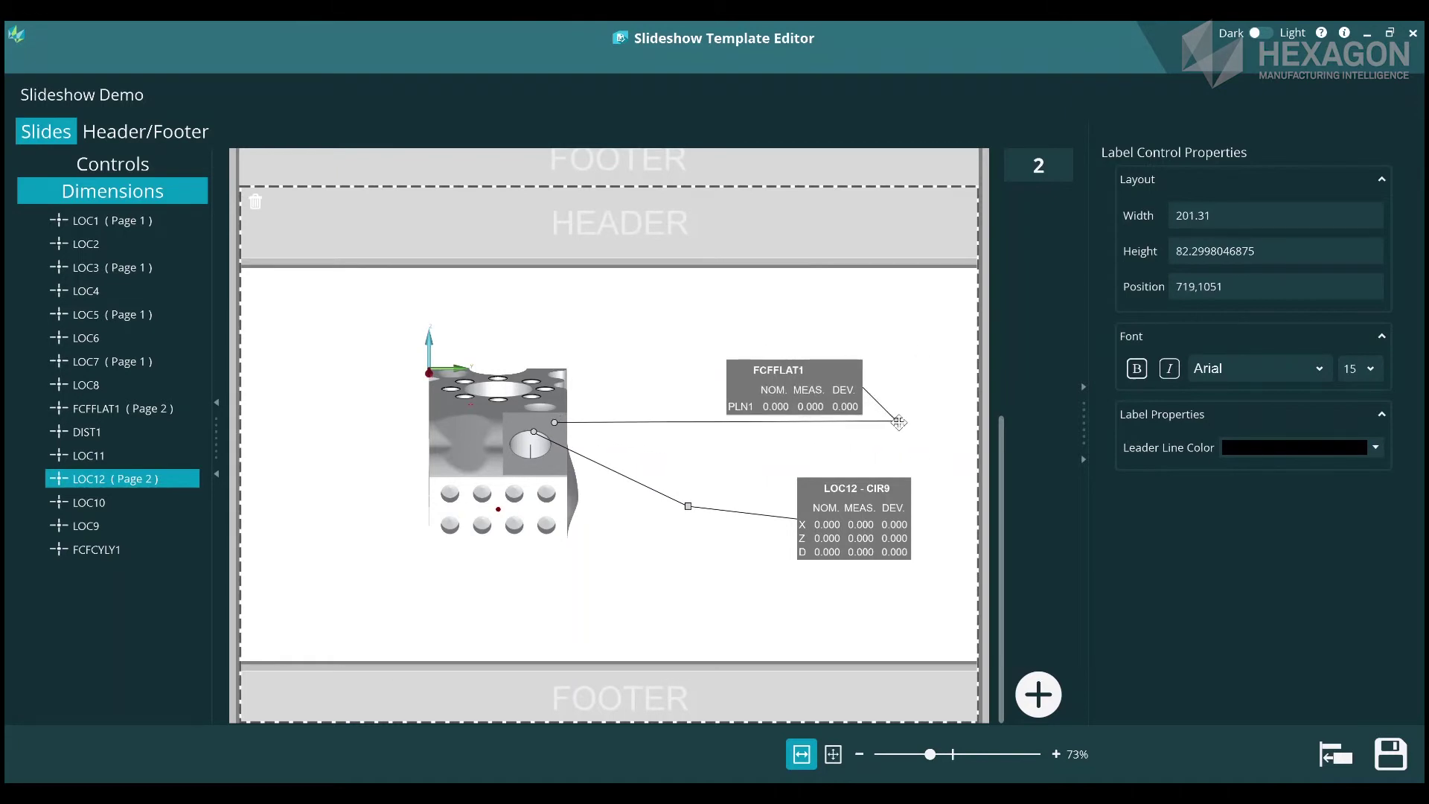
drag(900, 422, 649, 378)
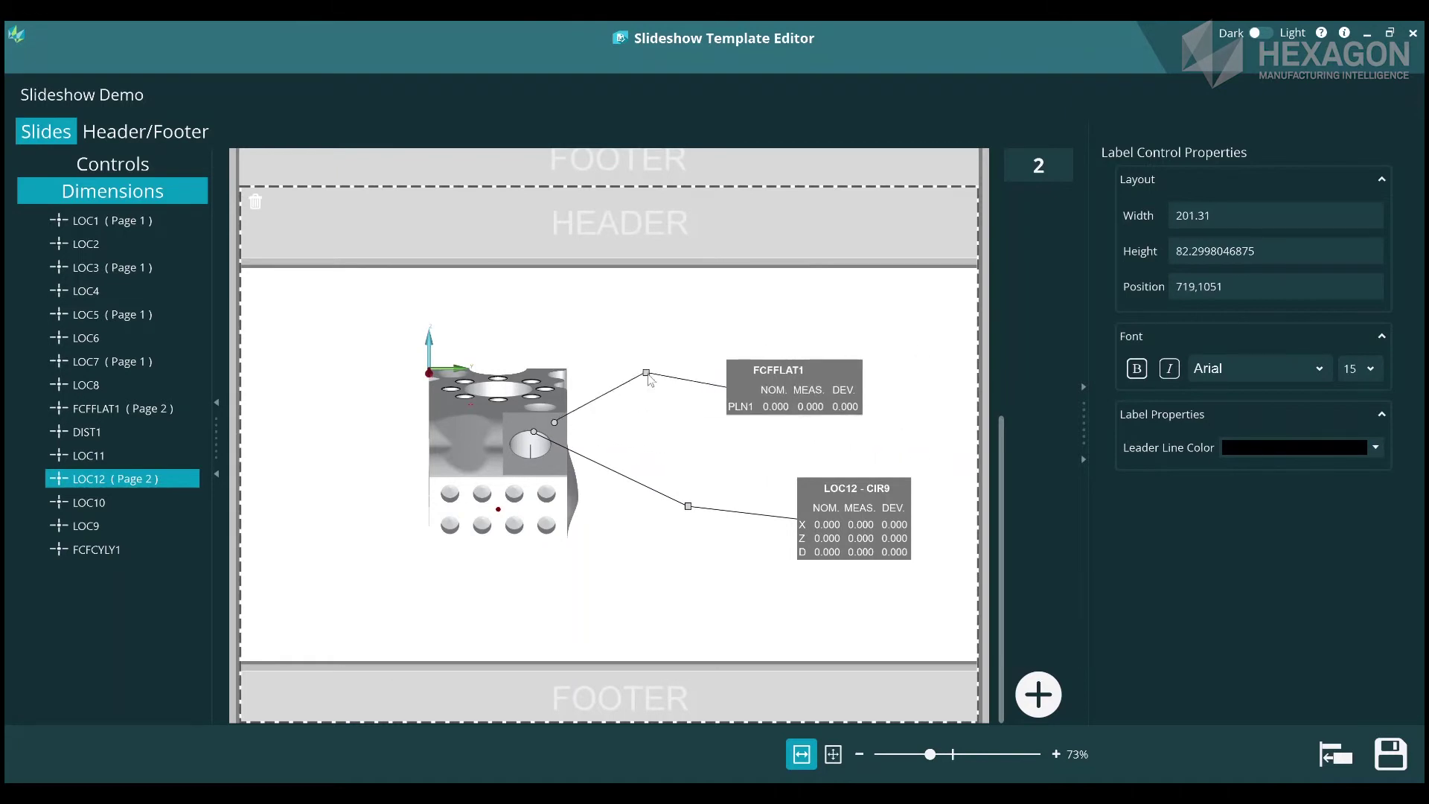
- Add a third slide holding the PartView3 PNG image
click(1040, 694)
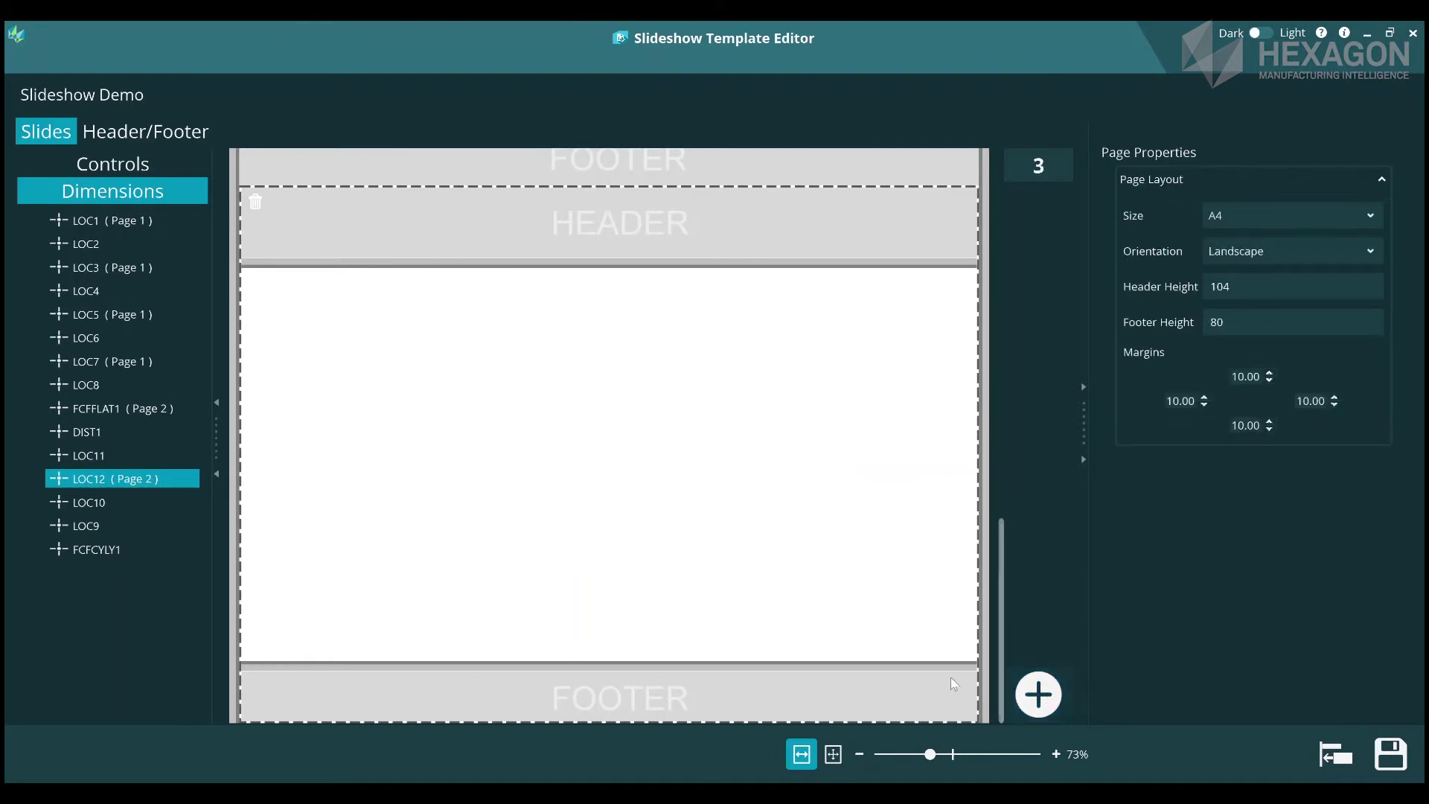
click(134, 171)
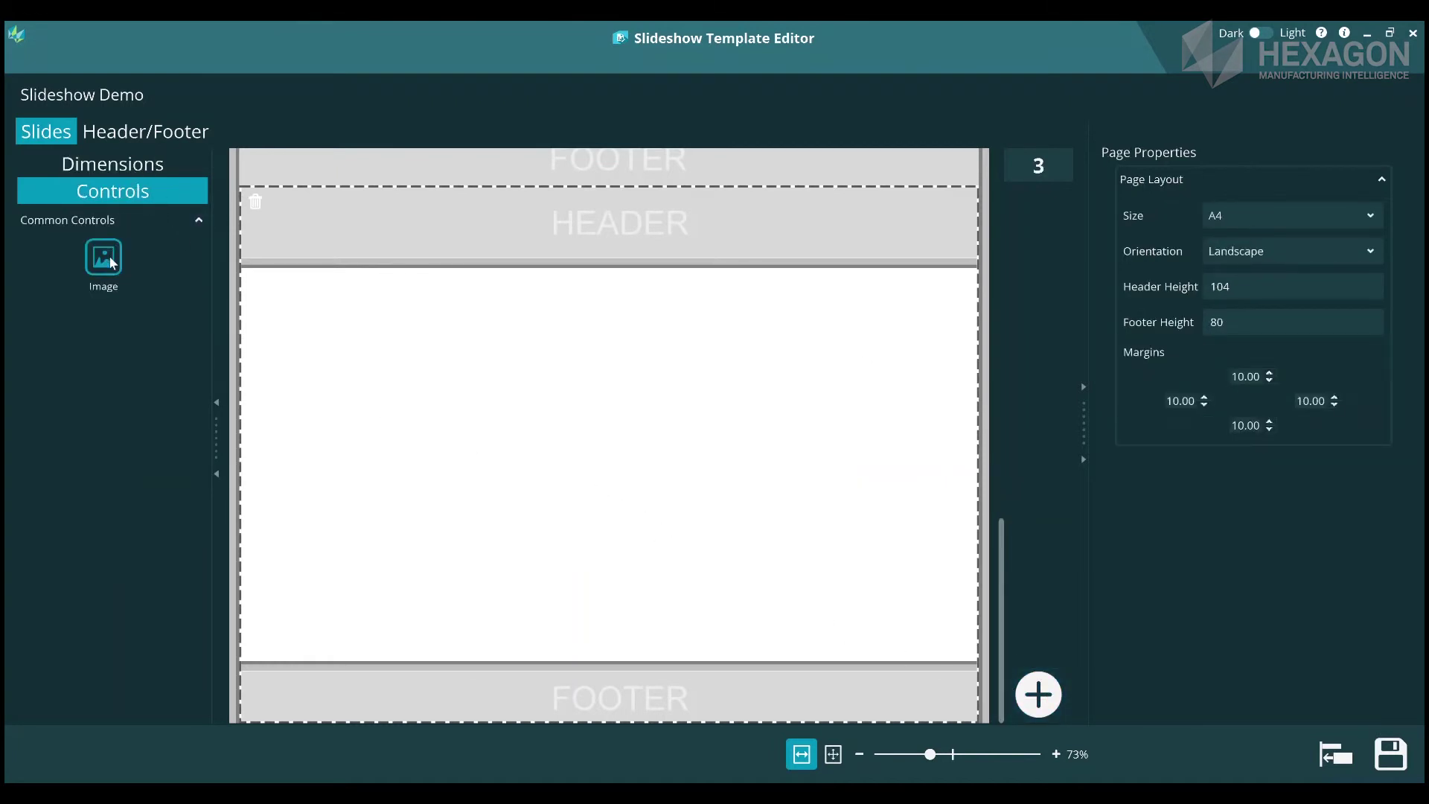
drag(109, 256, 580, 450)
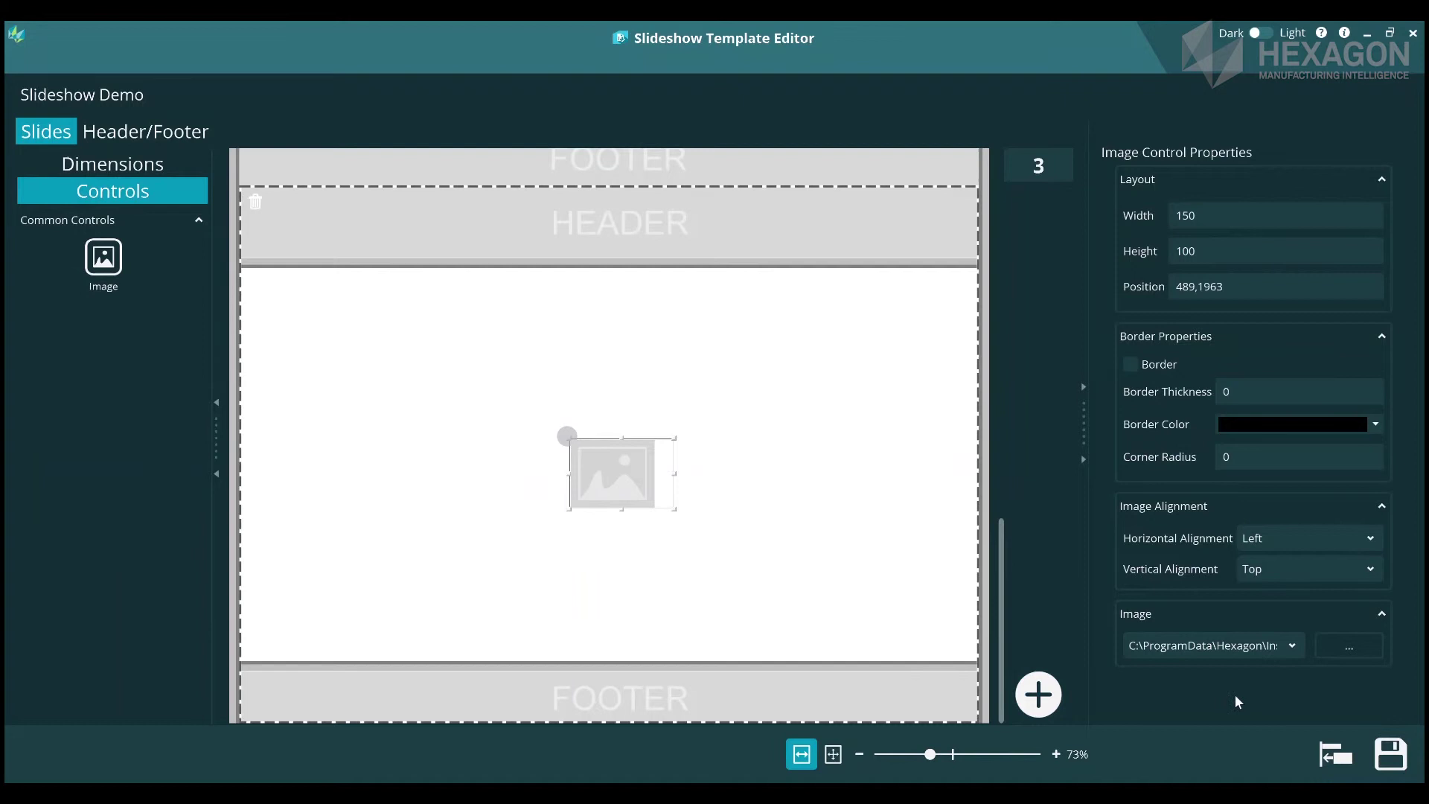
click(1368, 655)
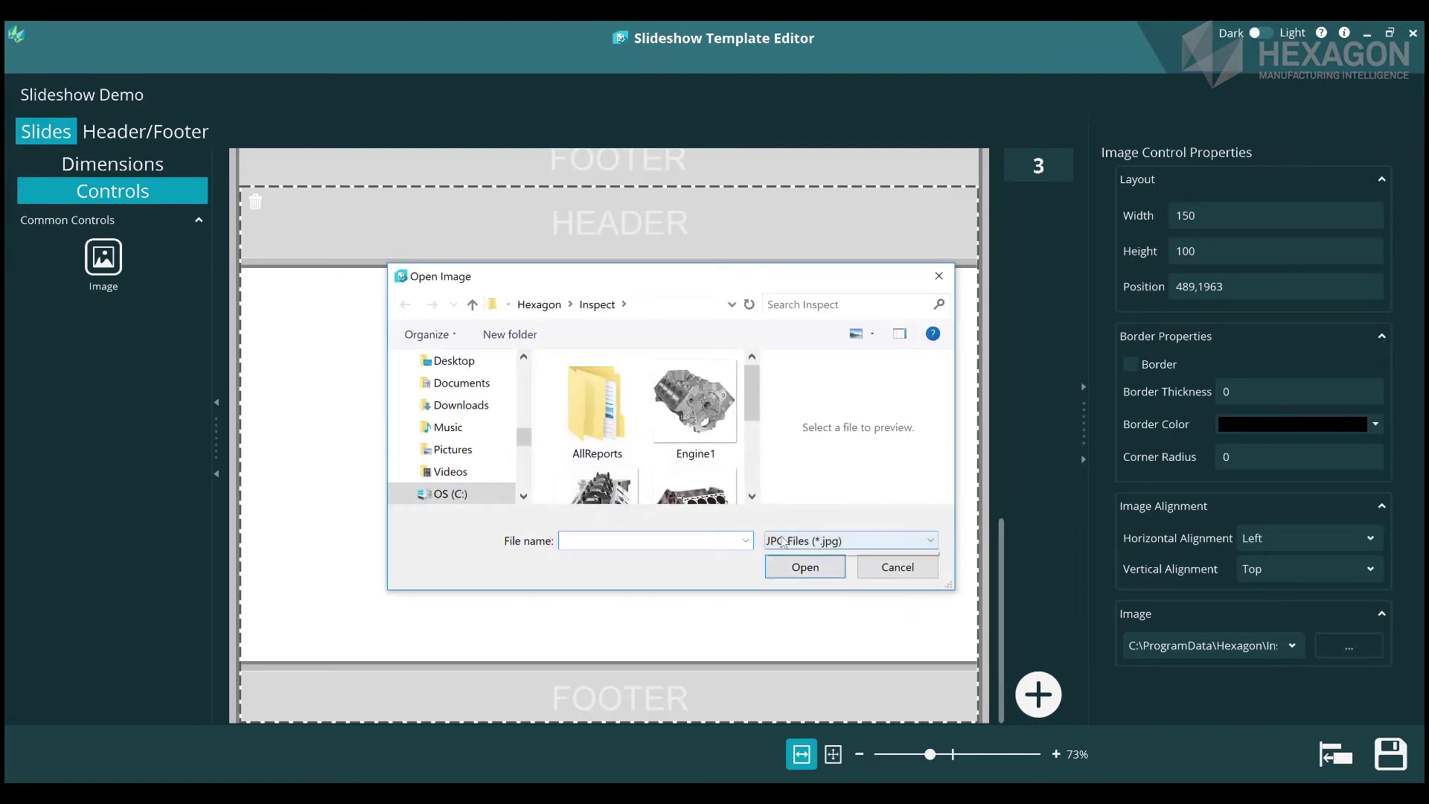
click(849, 541)
click(800, 588)
drag(751, 402, 752, 458)
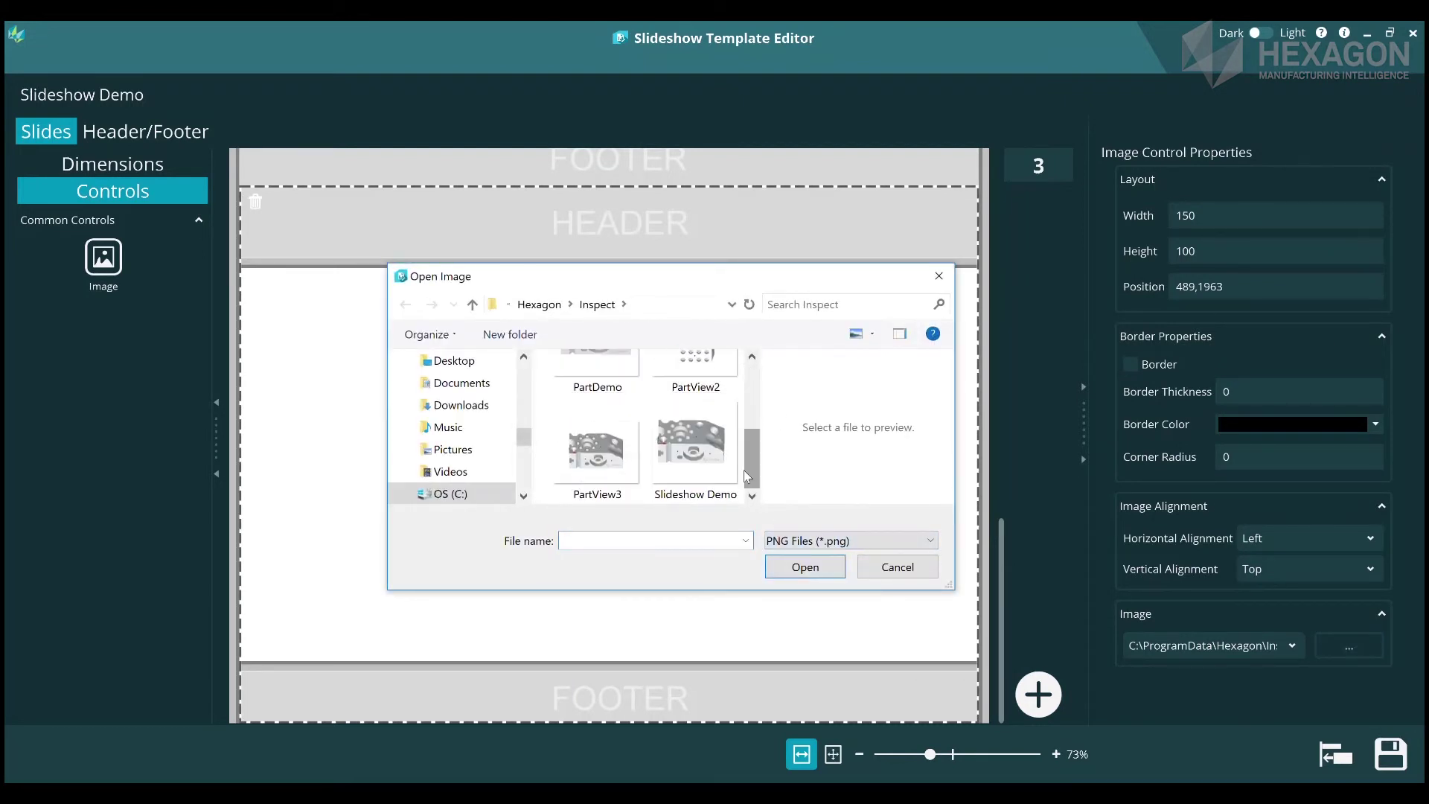
click(615, 457)
click(793, 569)
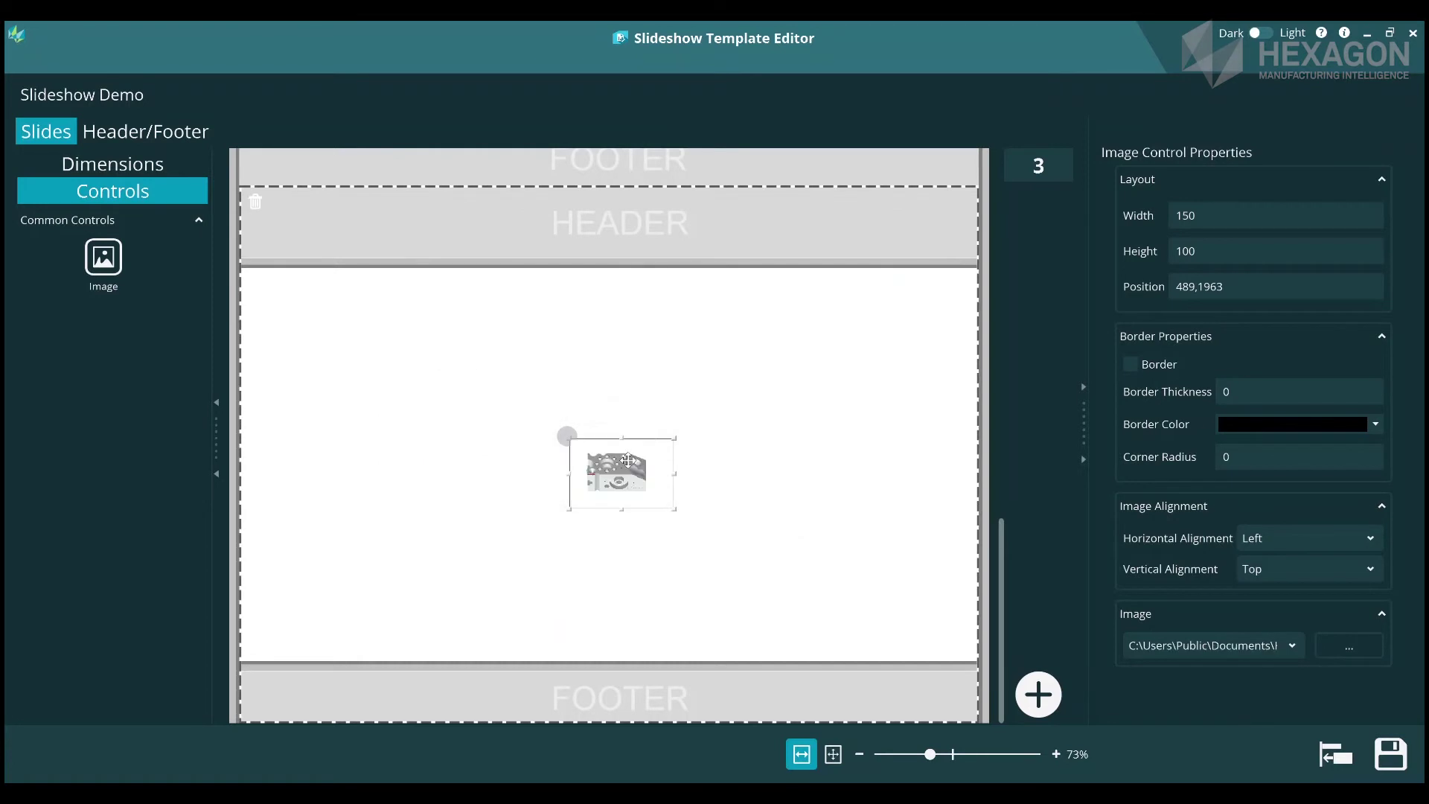
- Enlarge the PartView3 image to 613 × 443 and centre it on the page
drag(628, 460, 393, 336)
drag(439, 385, 753, 615)
drag(629, 494, 694, 486)
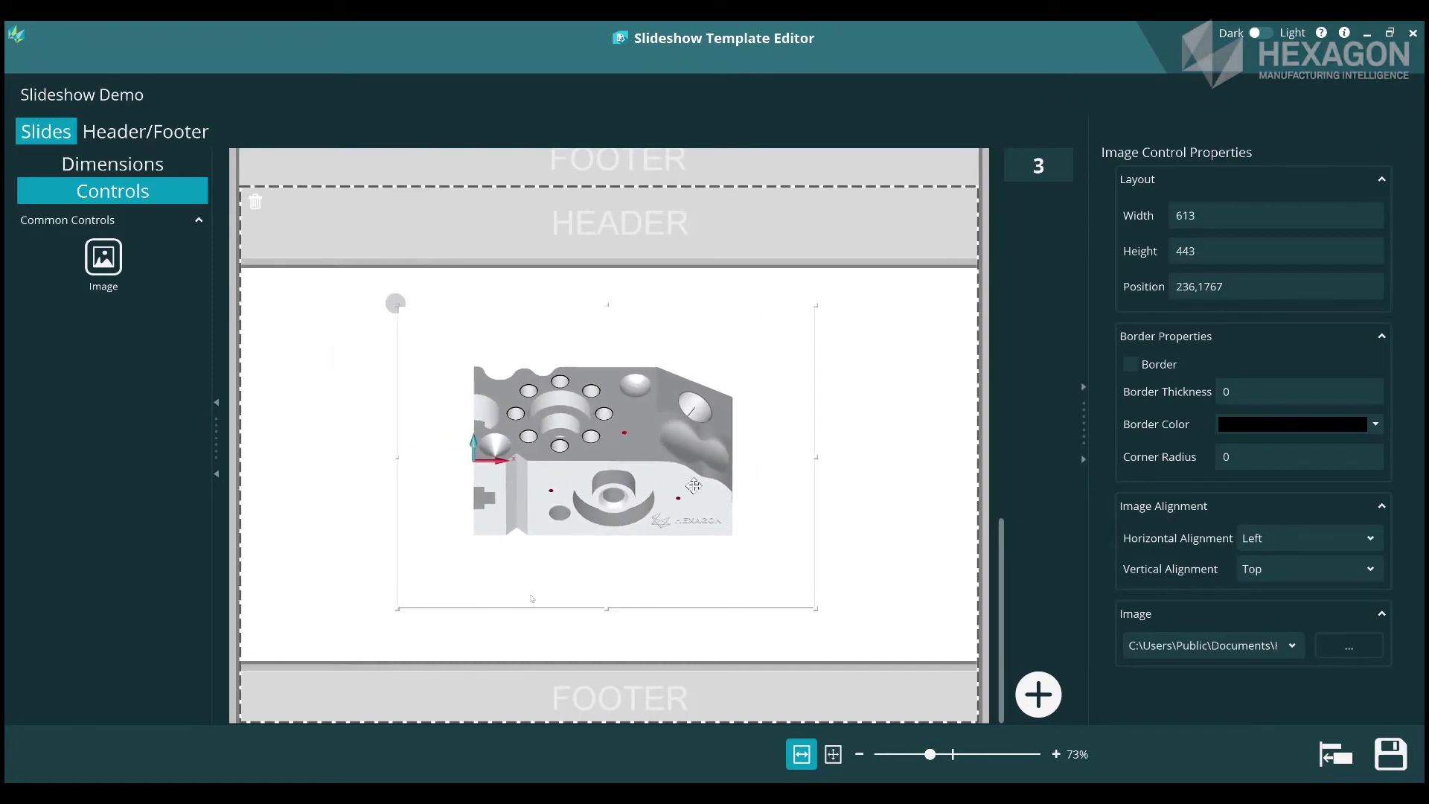
- Place the FCFCYLY1 label right of the part and LOC9 - PLN1 on its left
click(137, 167)
drag(115, 555, 257, 553)
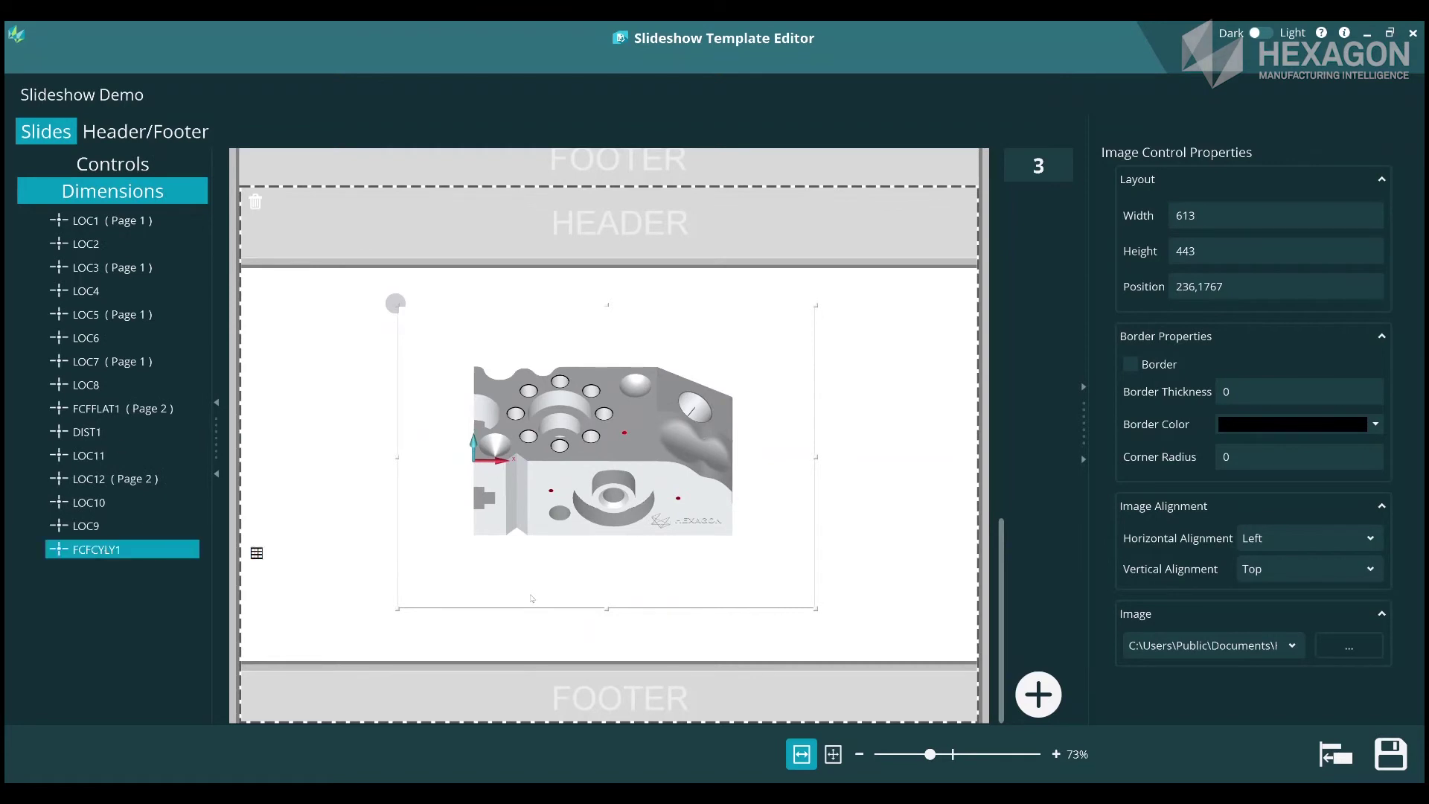
drag(888, 430, 887, 430)
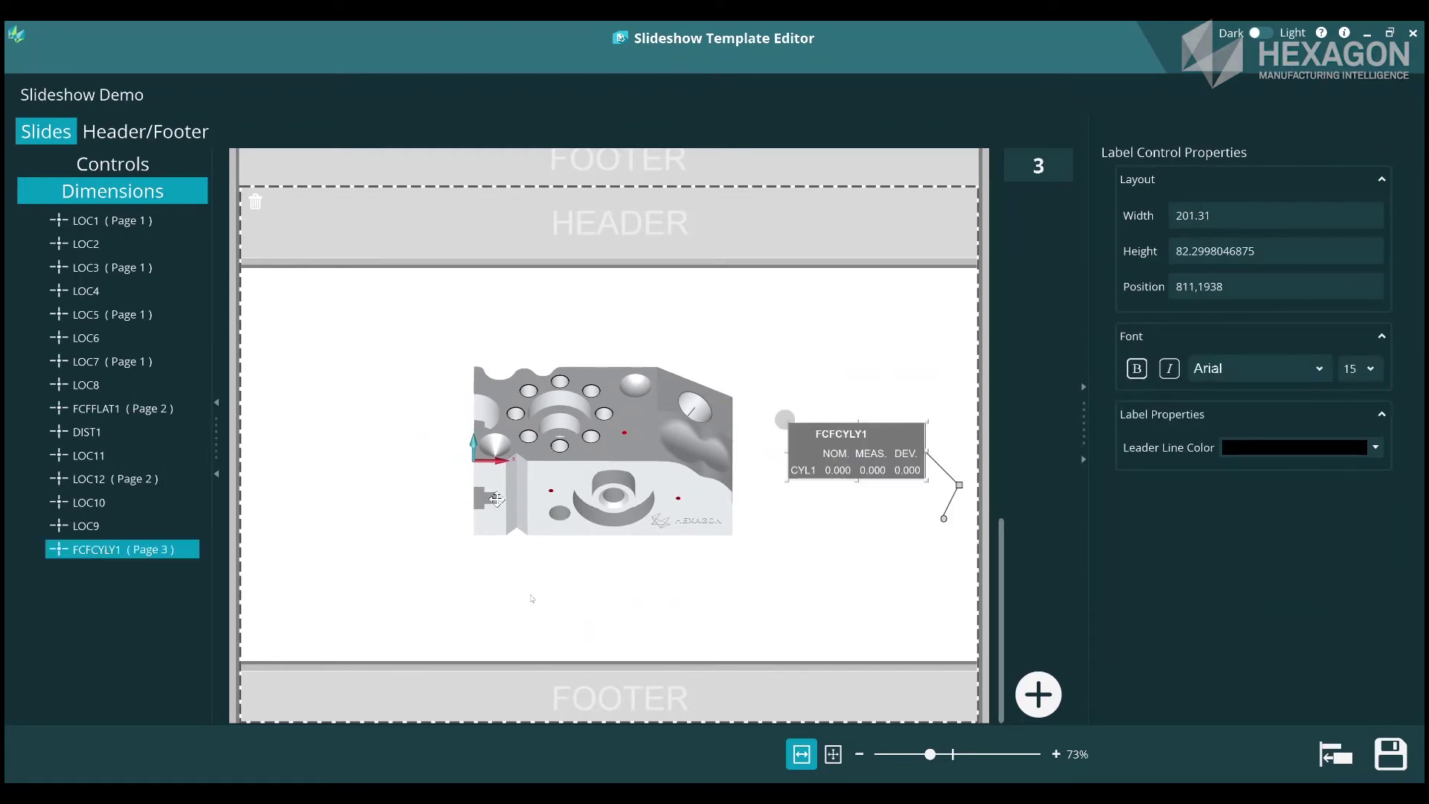
click(97, 528)
drag(338, 440, 333, 434)
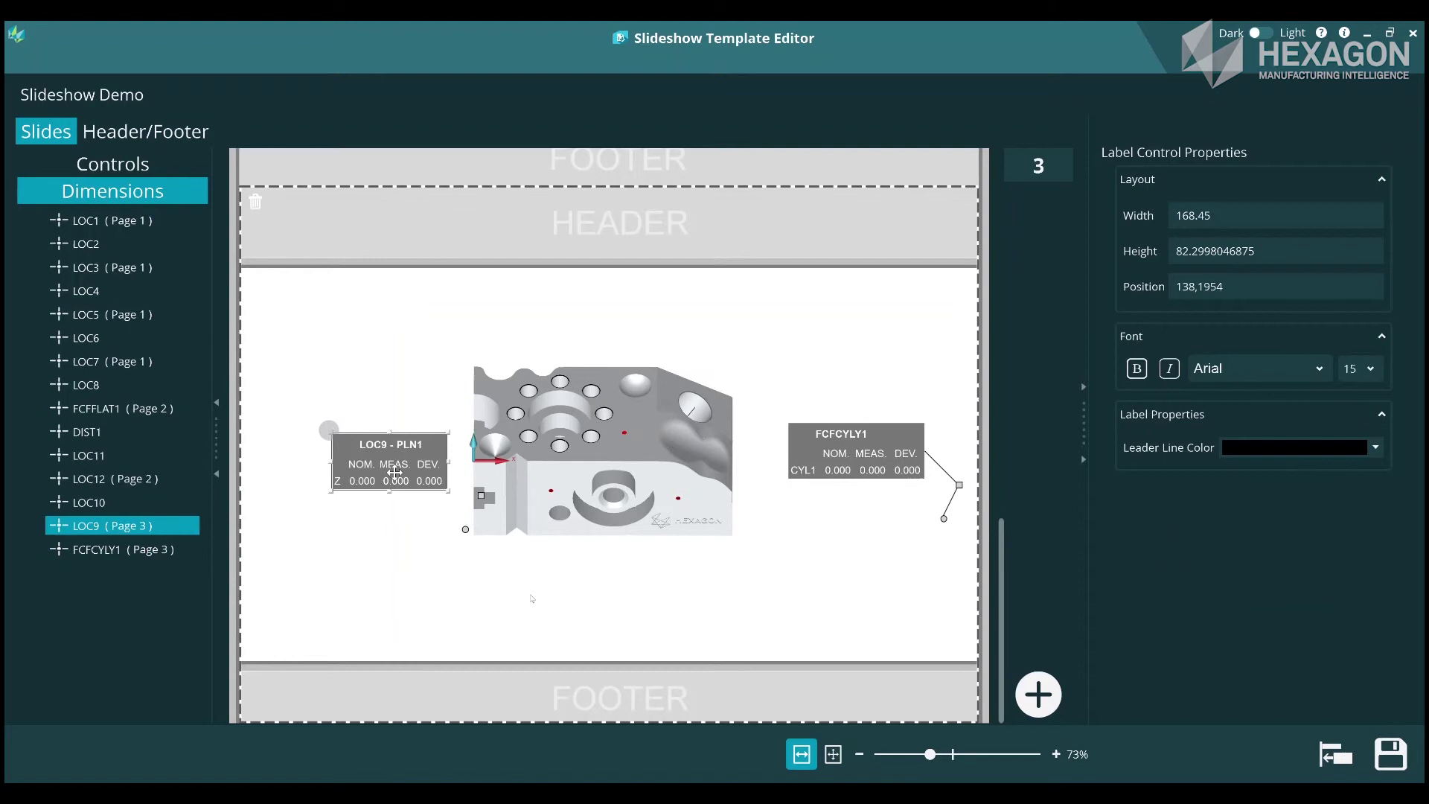
drag(395, 472, 366, 460)
- Point the LOC9 and FCFCYLY1 leaders onto the part, FCFCYLY1 at the central bore, and save the template
drag(437, 519, 497, 496)
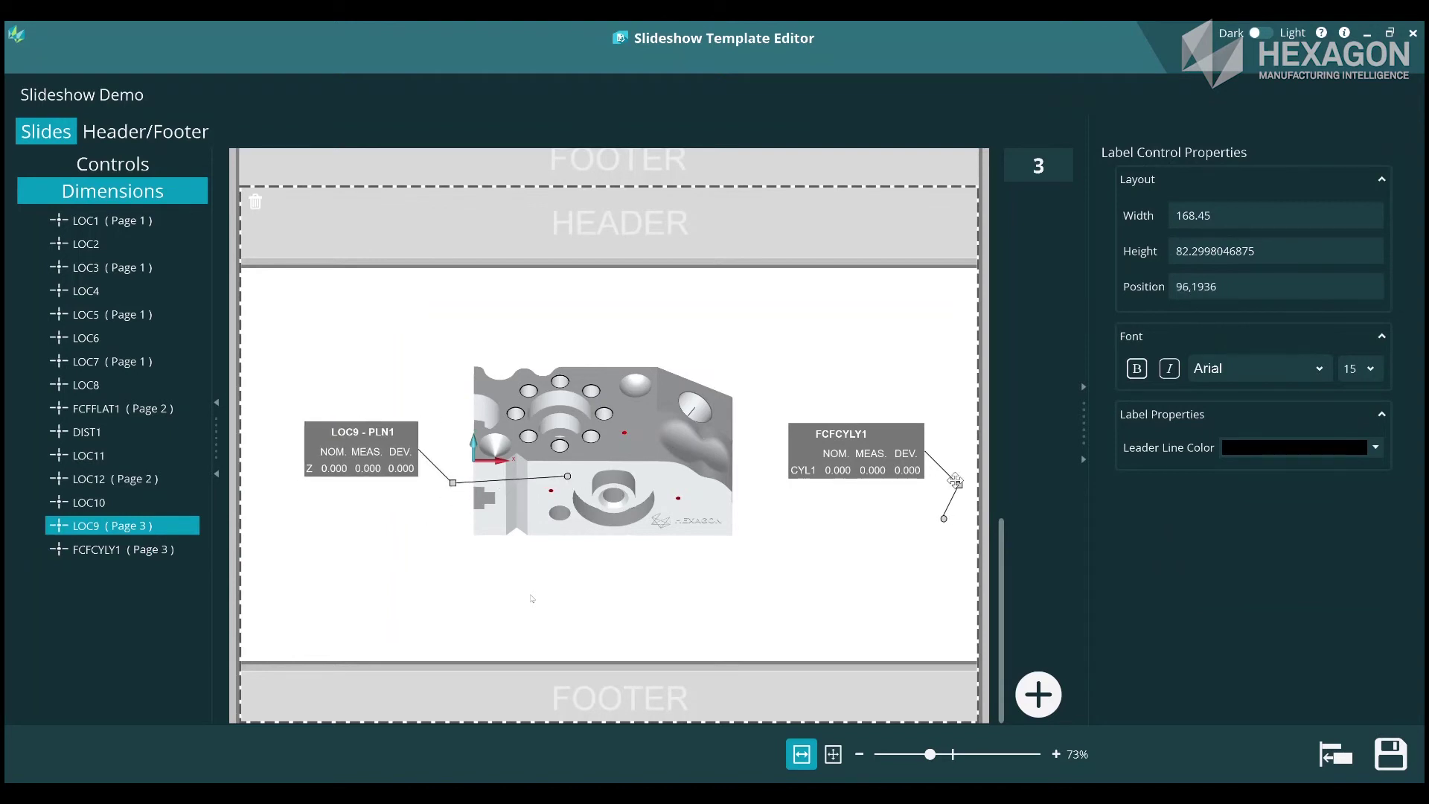
drag(956, 481, 812, 522)
drag(943, 516, 624, 501)
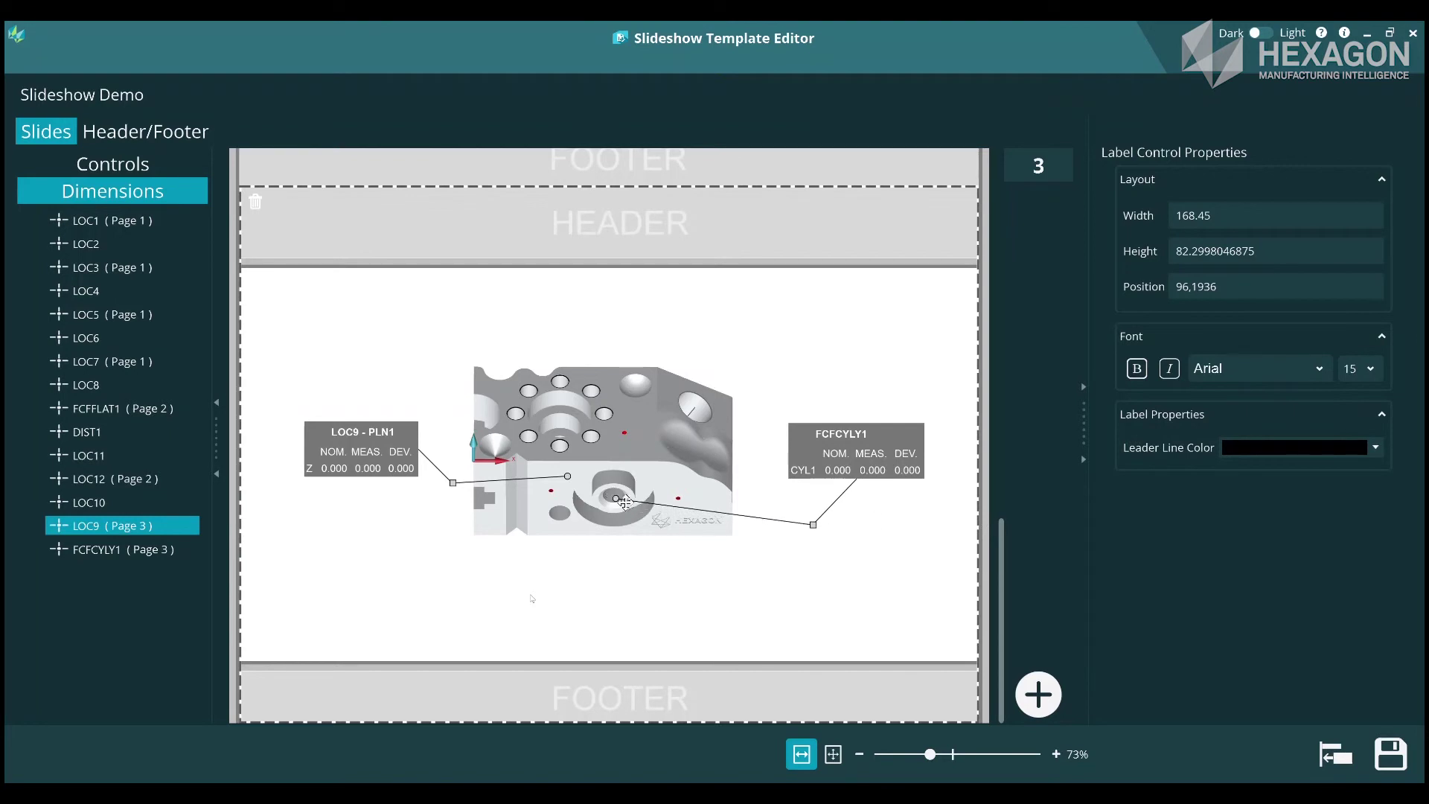
click(1397, 761)
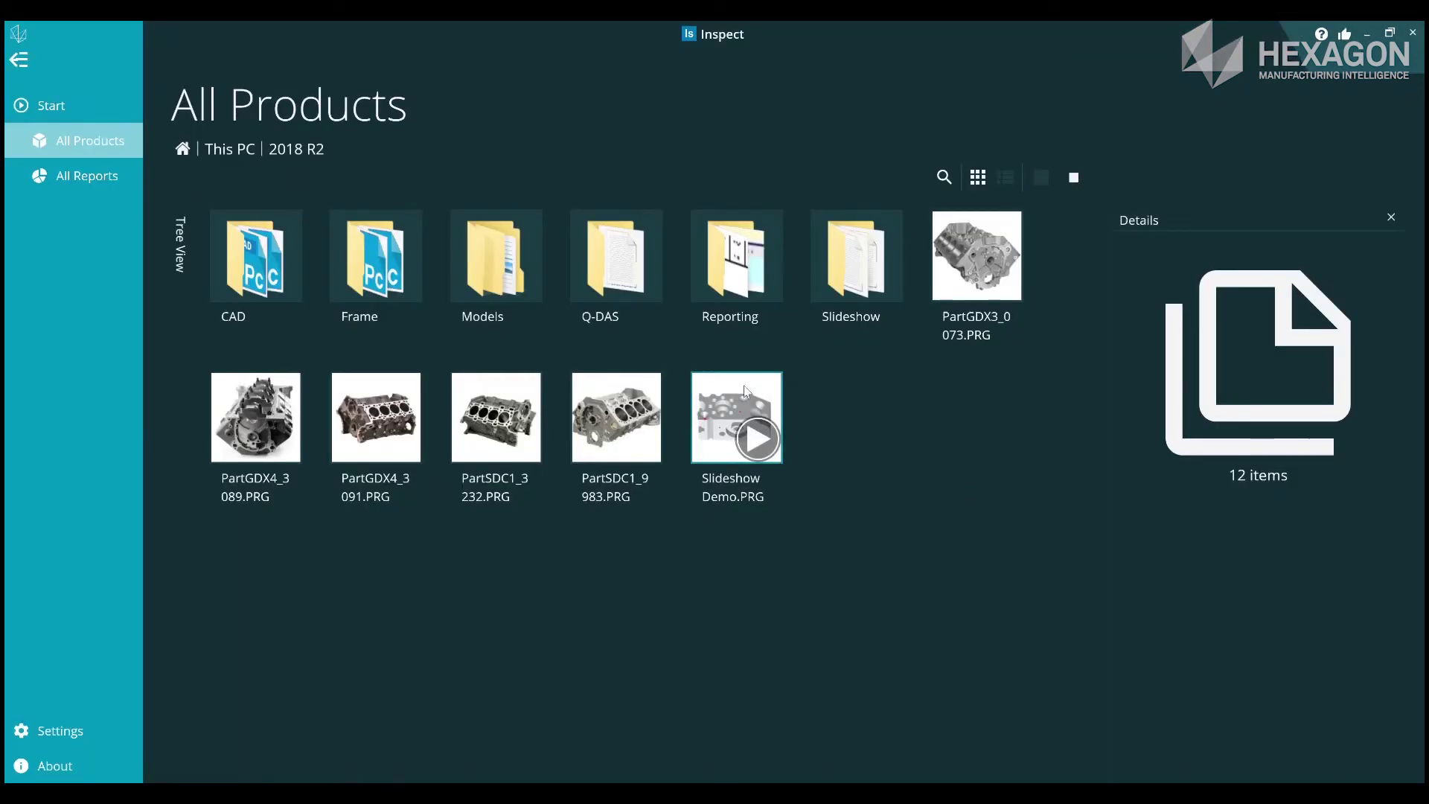
- Run the Slideshow Demo.PRG routine in Slideshow View until it finishes with 2 failed and 28 passed
click(761, 435)
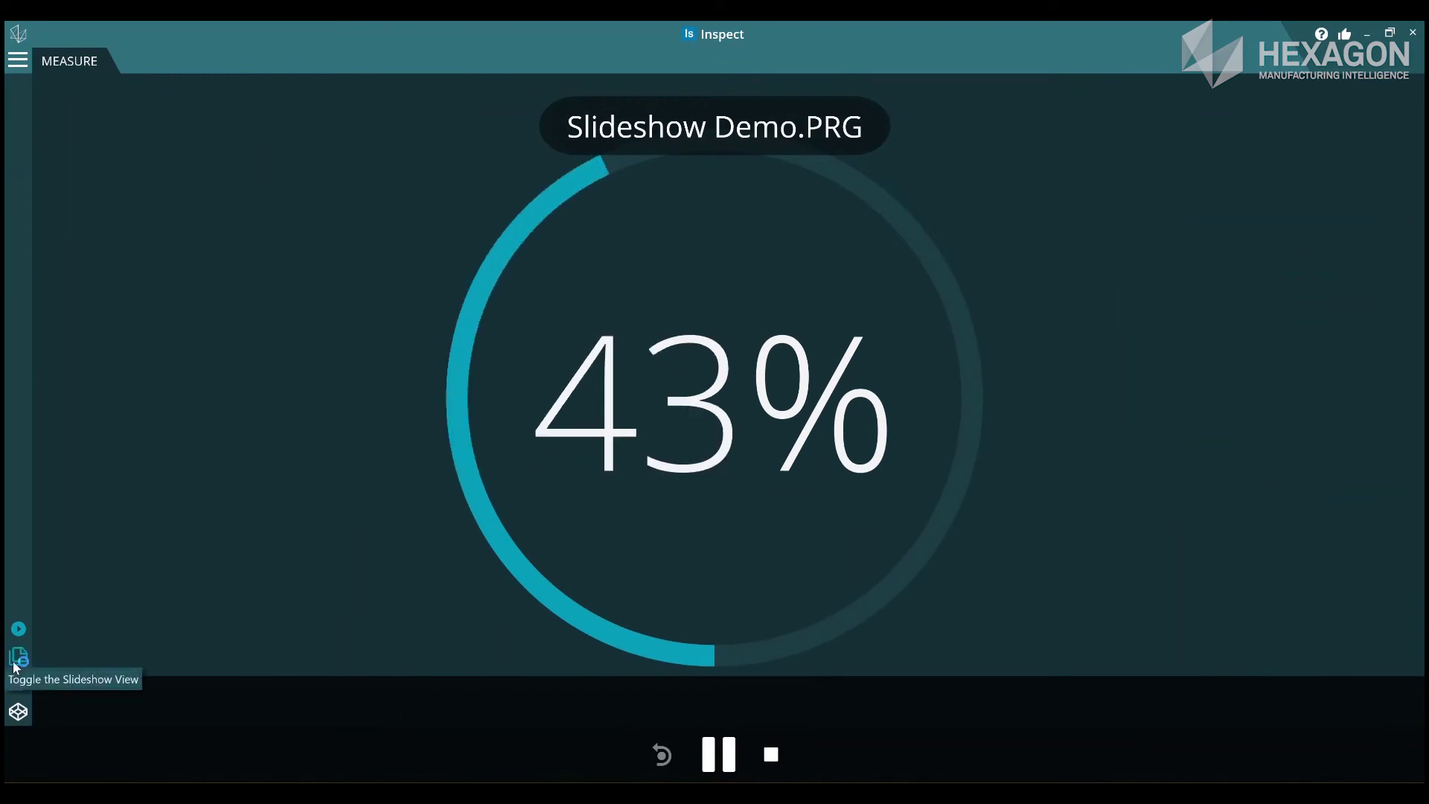
click(15, 664)
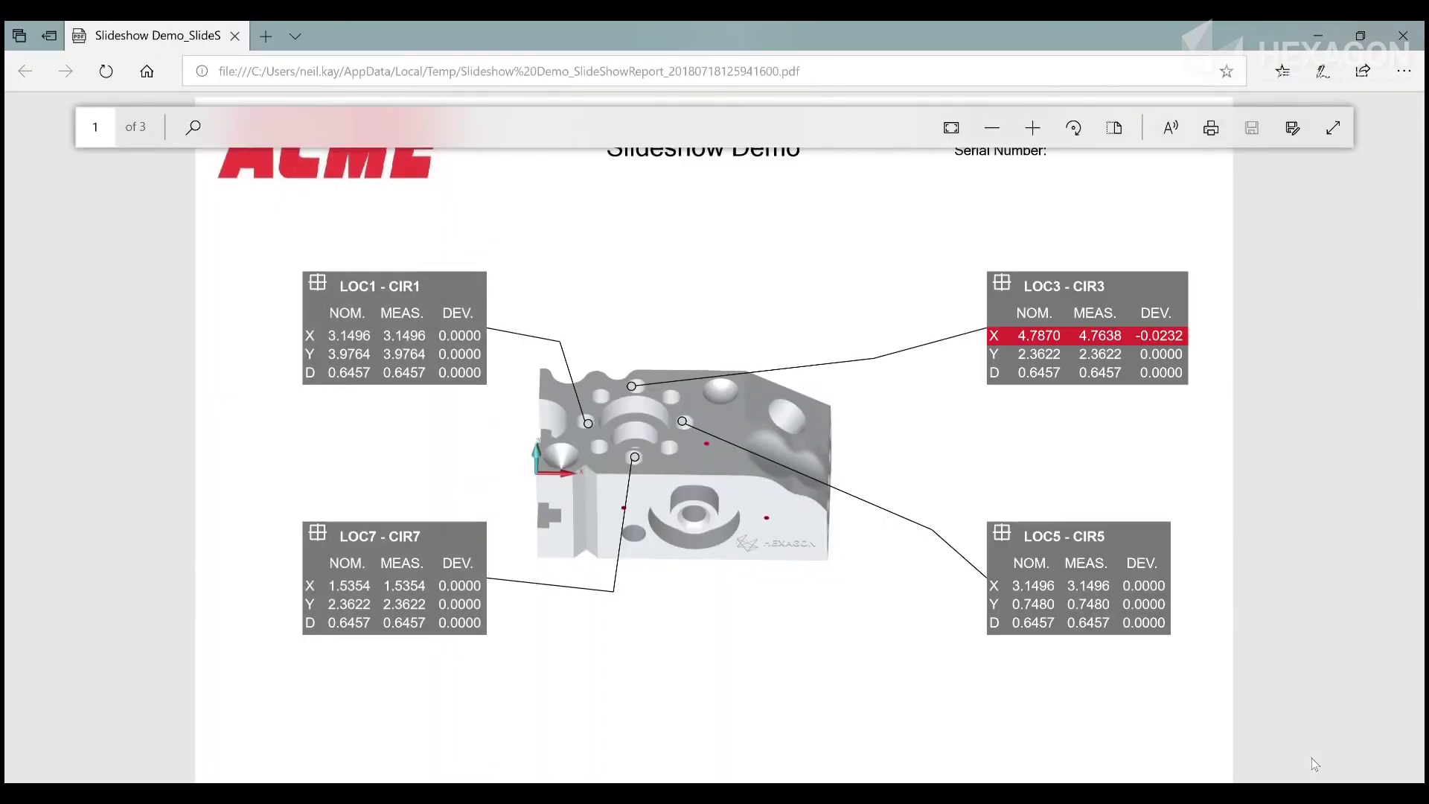
- Scroll through all three pages of the Slideshow Demo PDF report in Edge
scroll(918, 488, down, 10)
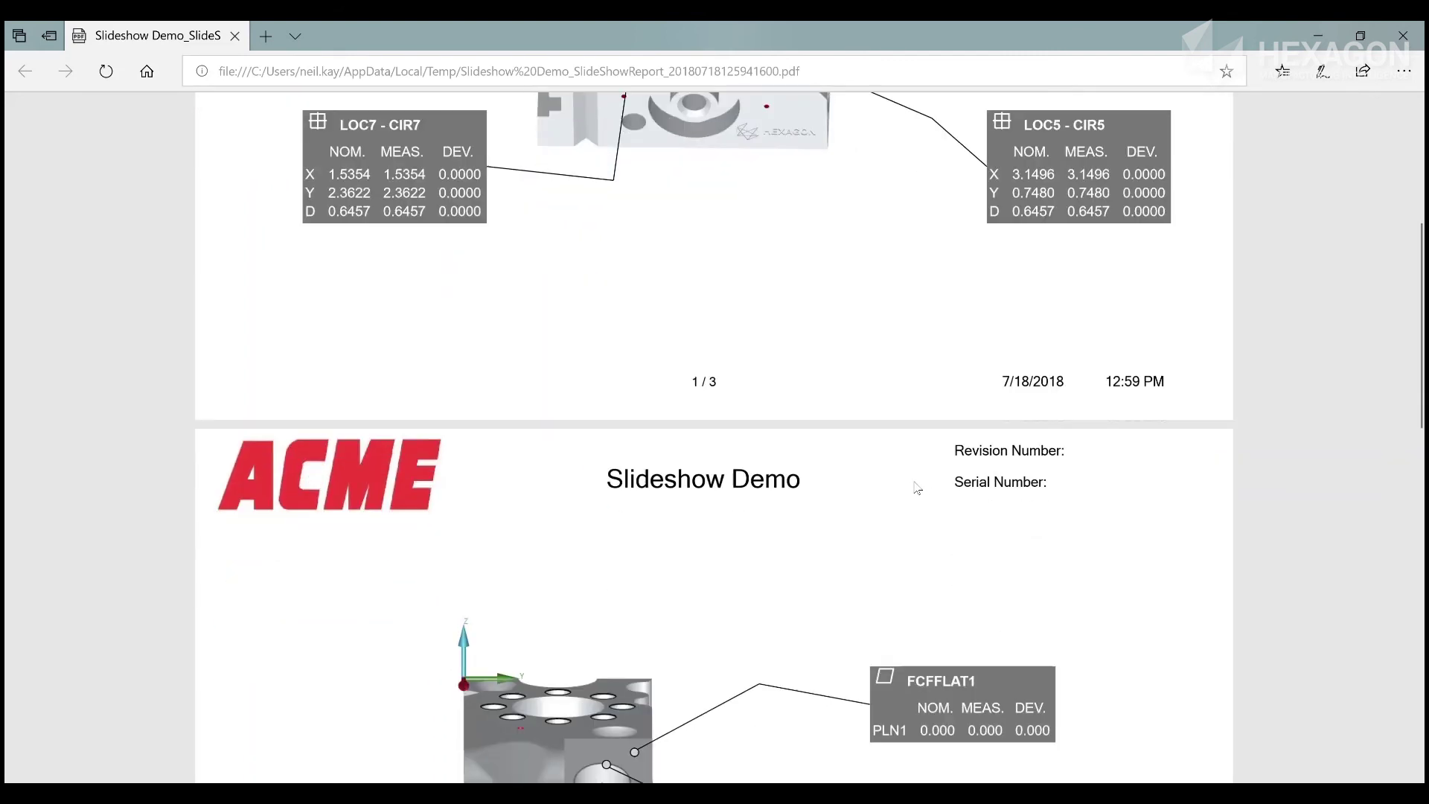
scroll(918, 488, down, 10)
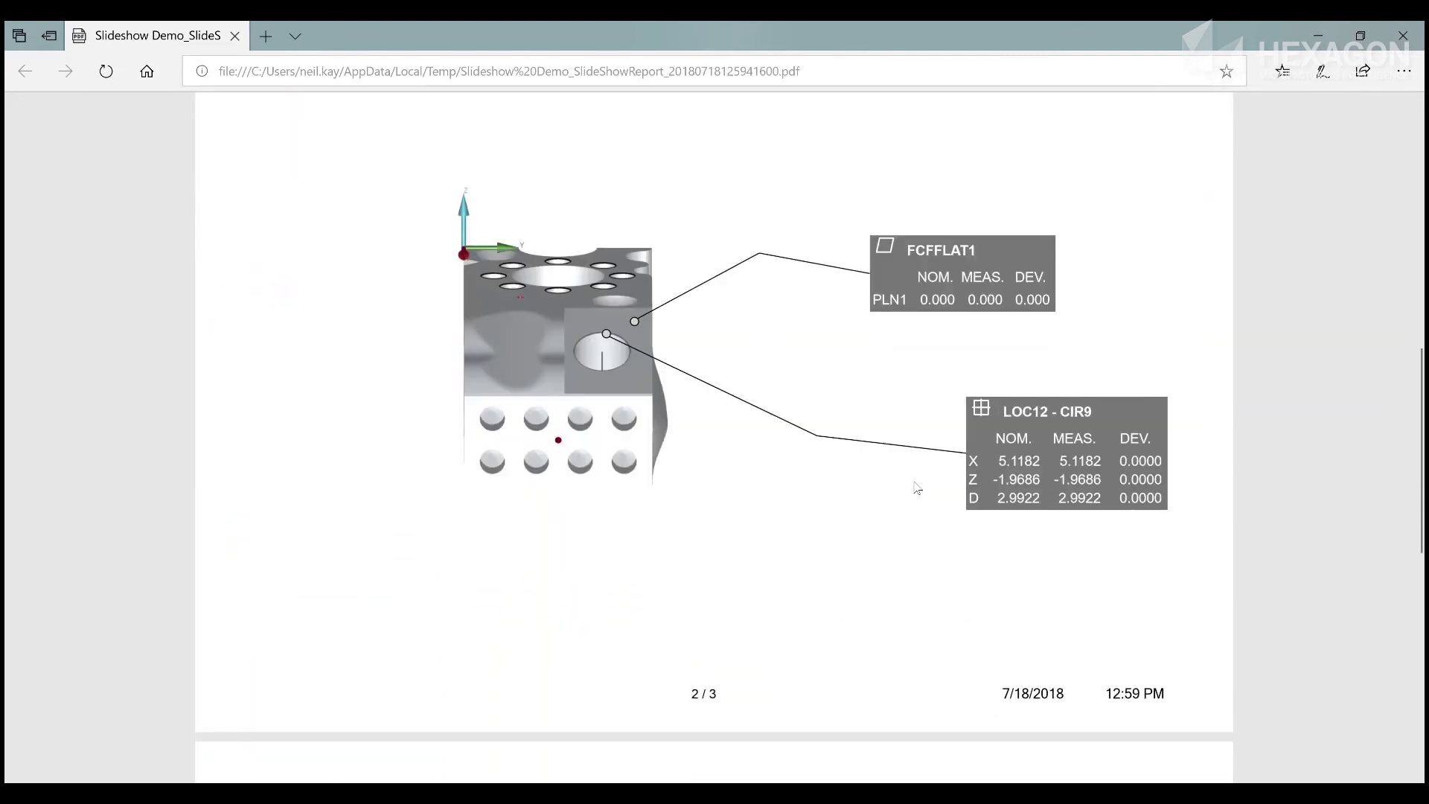
scroll(917, 487, down, 5)
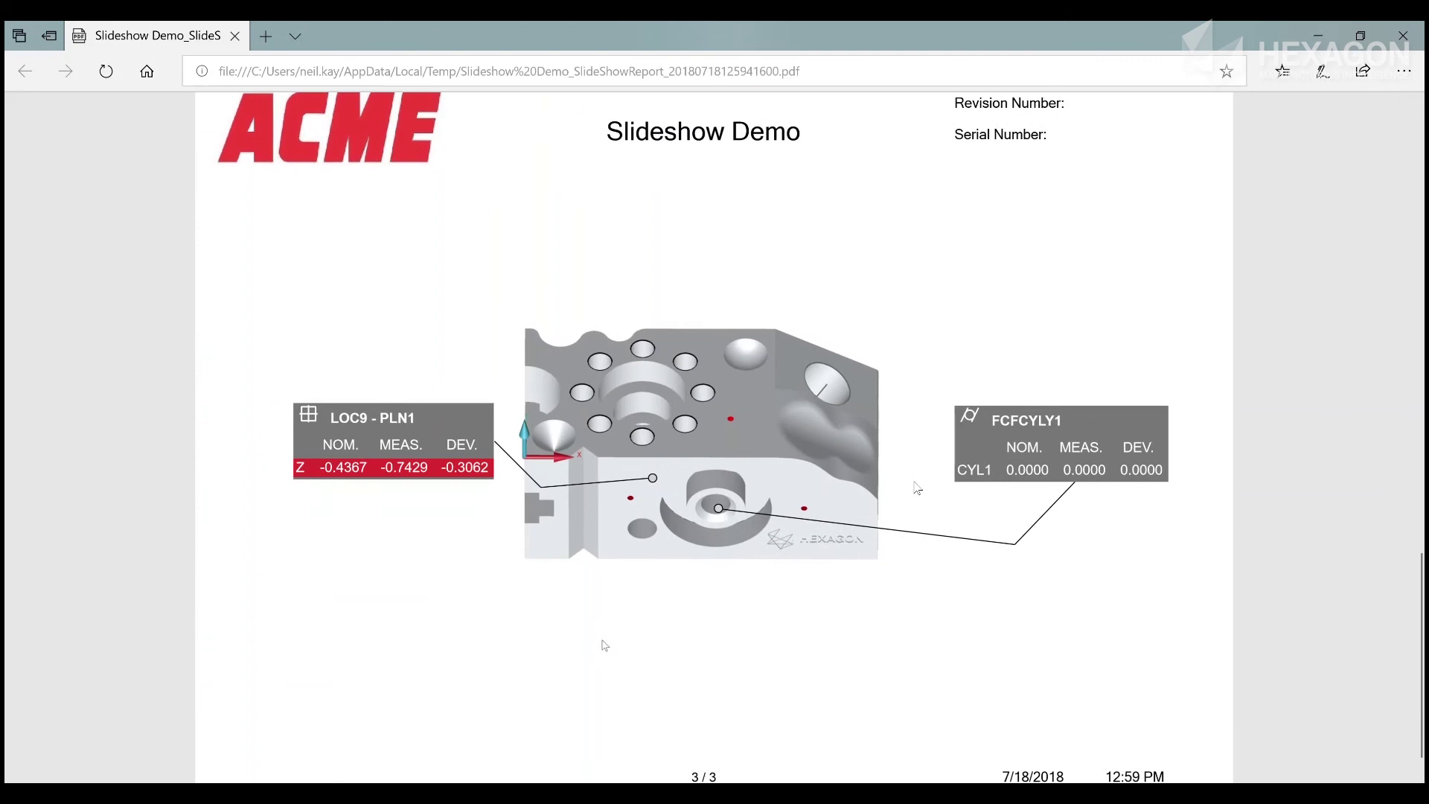
- Close the PDF and select the 12:41 Slideshow Demo run under All Reports in Inspect
key(alt+F4)
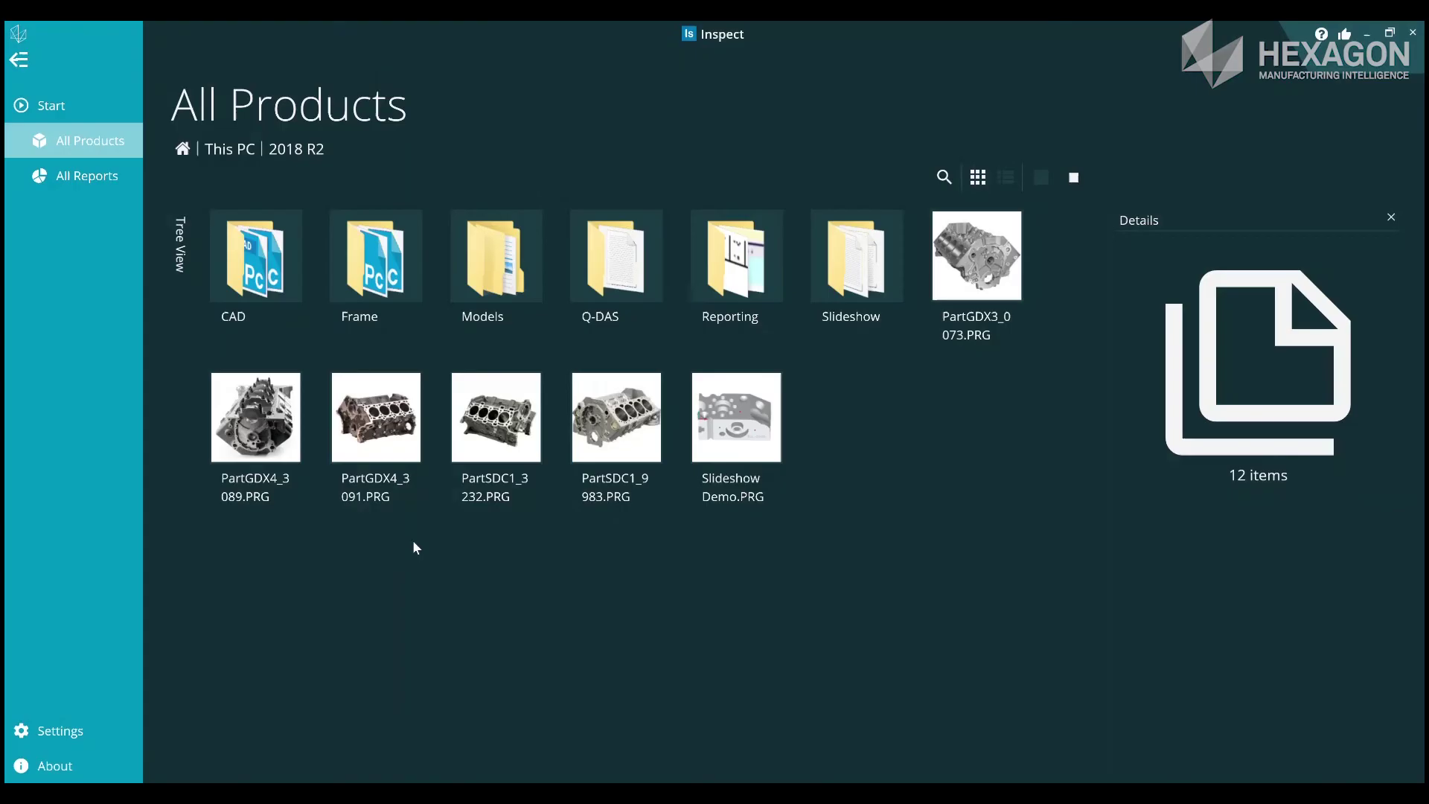
click(99, 184)
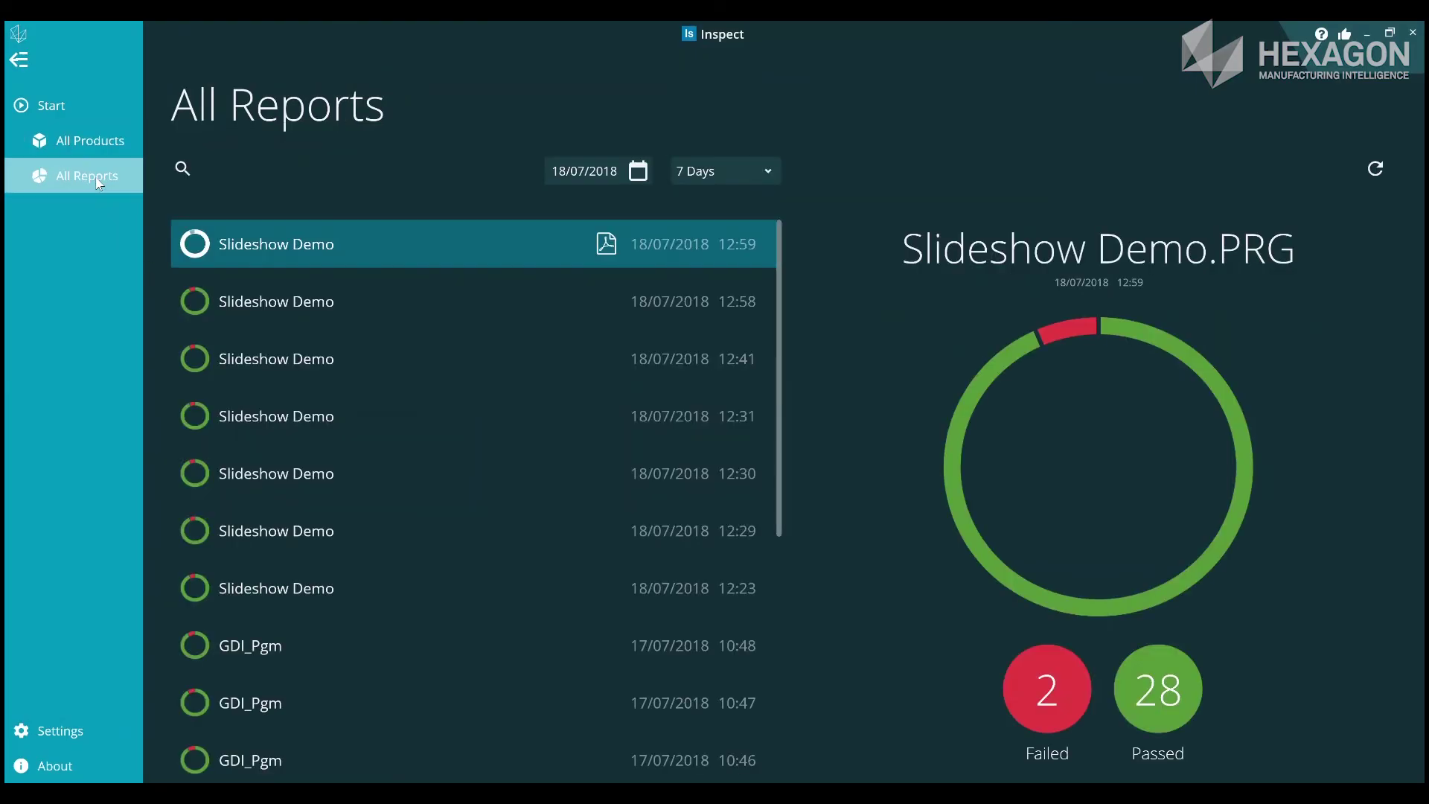
click(340, 366)
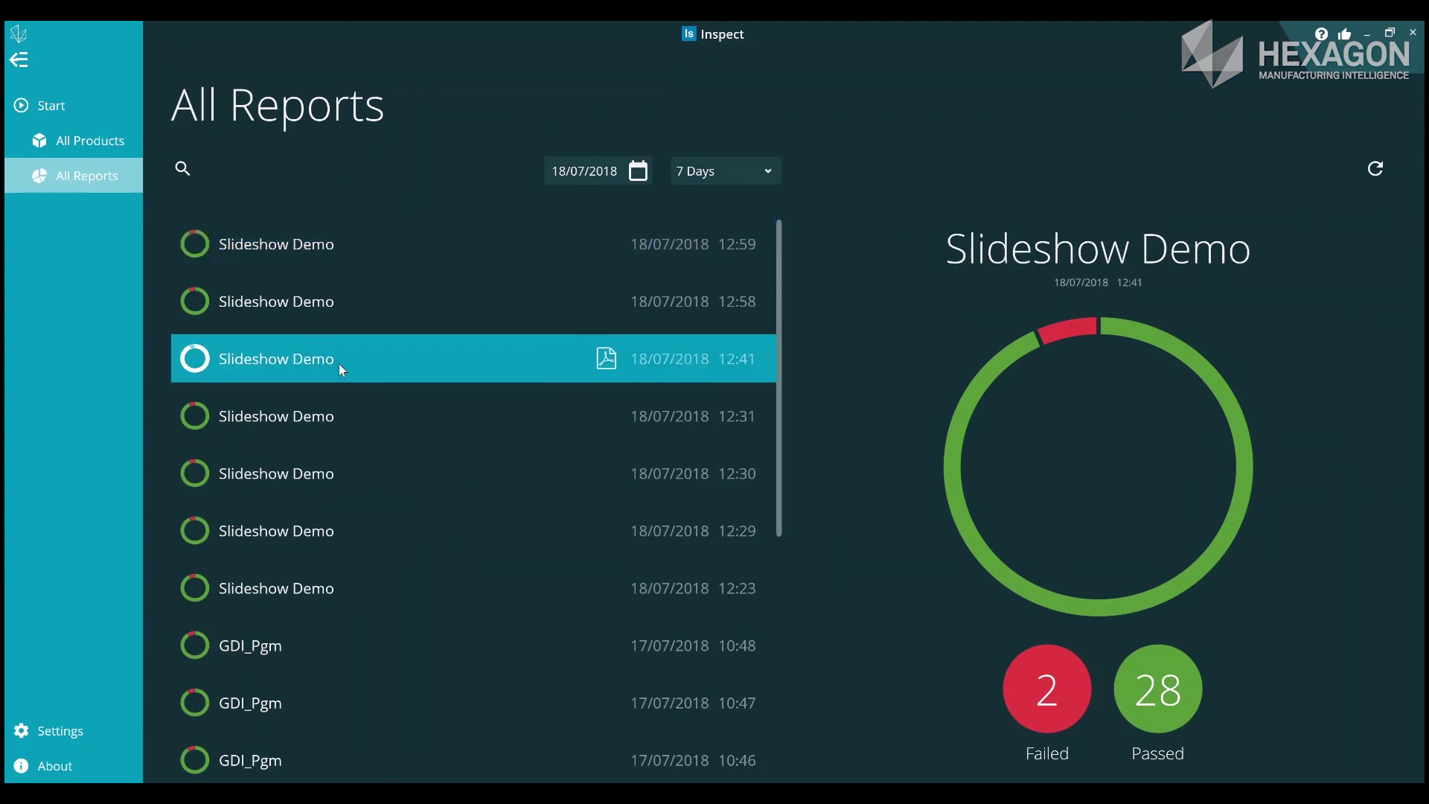